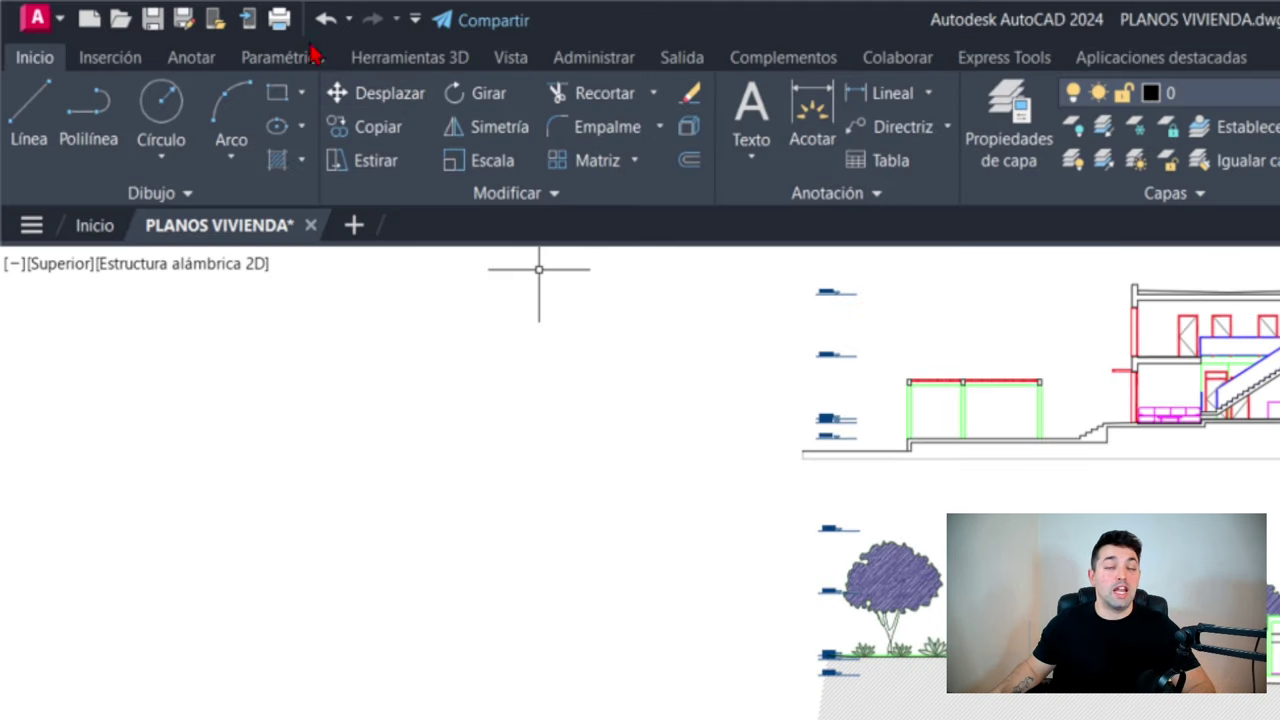
# Browse the dimension style list on the Anotar tab without changing the style
pyautogui.click(95, 29)
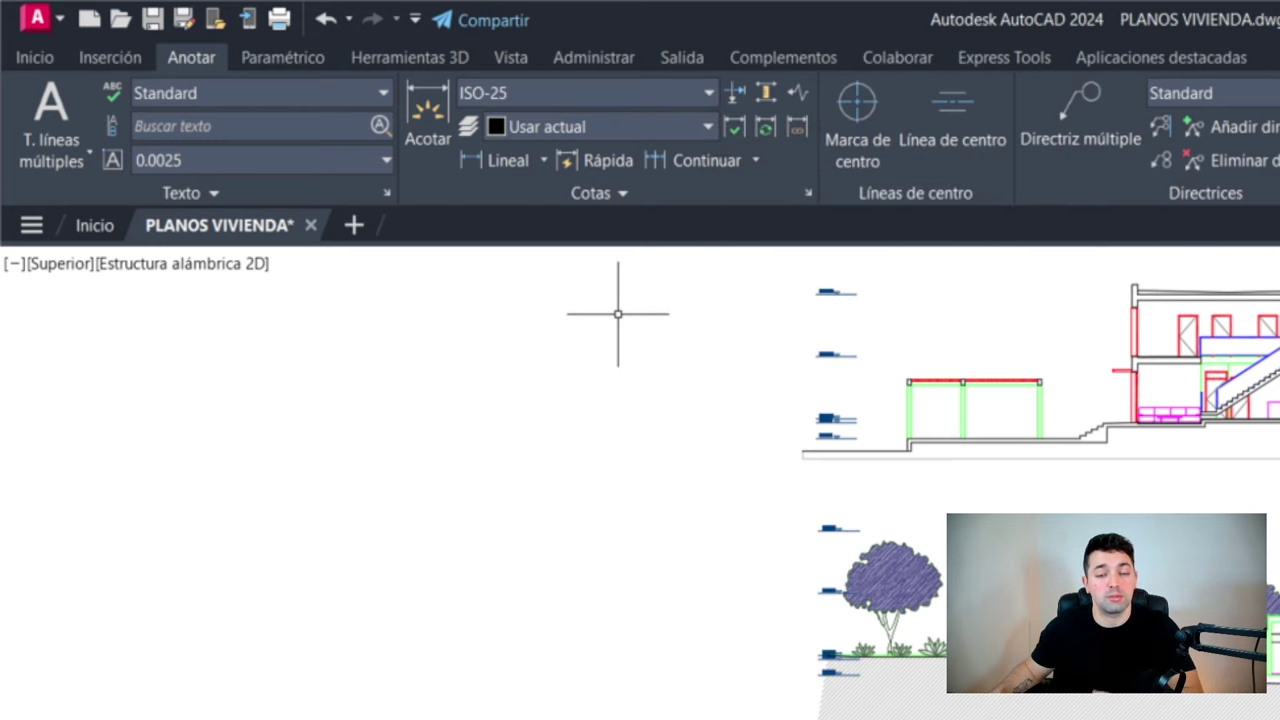
pyautogui.click(650, 110)
pyautogui.scroll(1, 645, 235)
pyautogui.scroll(-1, 600, 262)
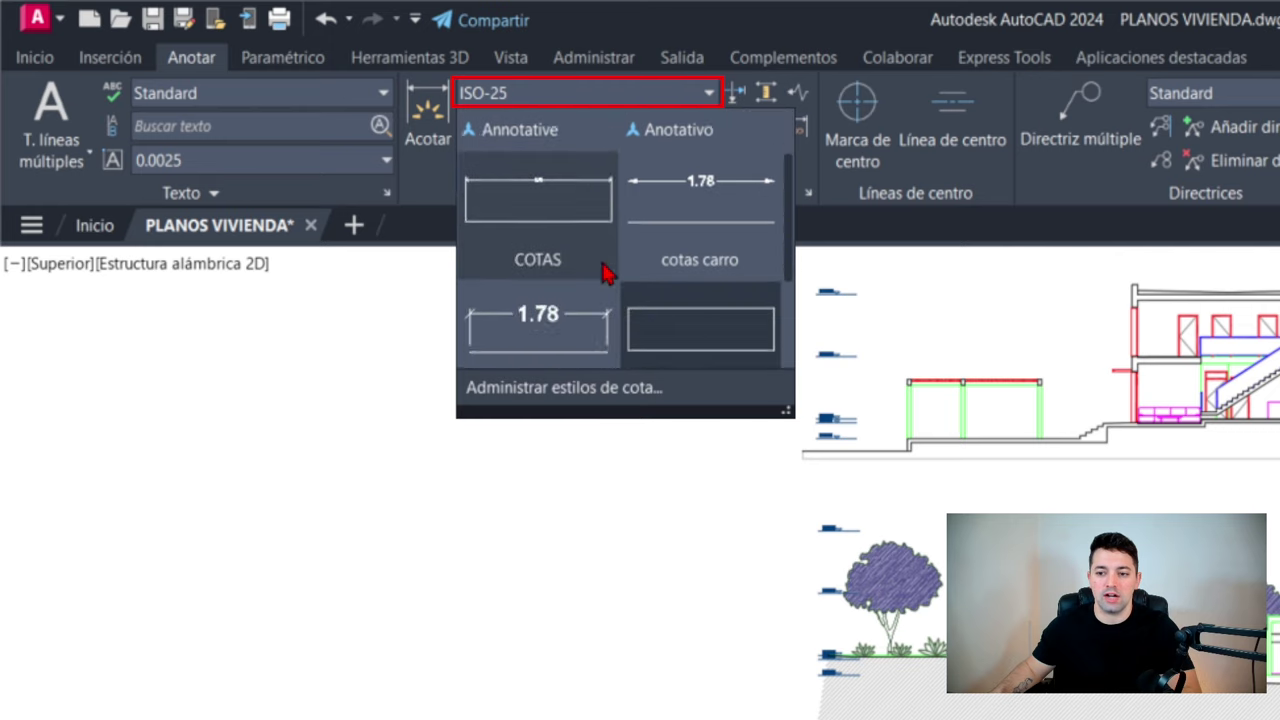
pyautogui.scroll(-1, 605, 272)
pyautogui.press('Escape')
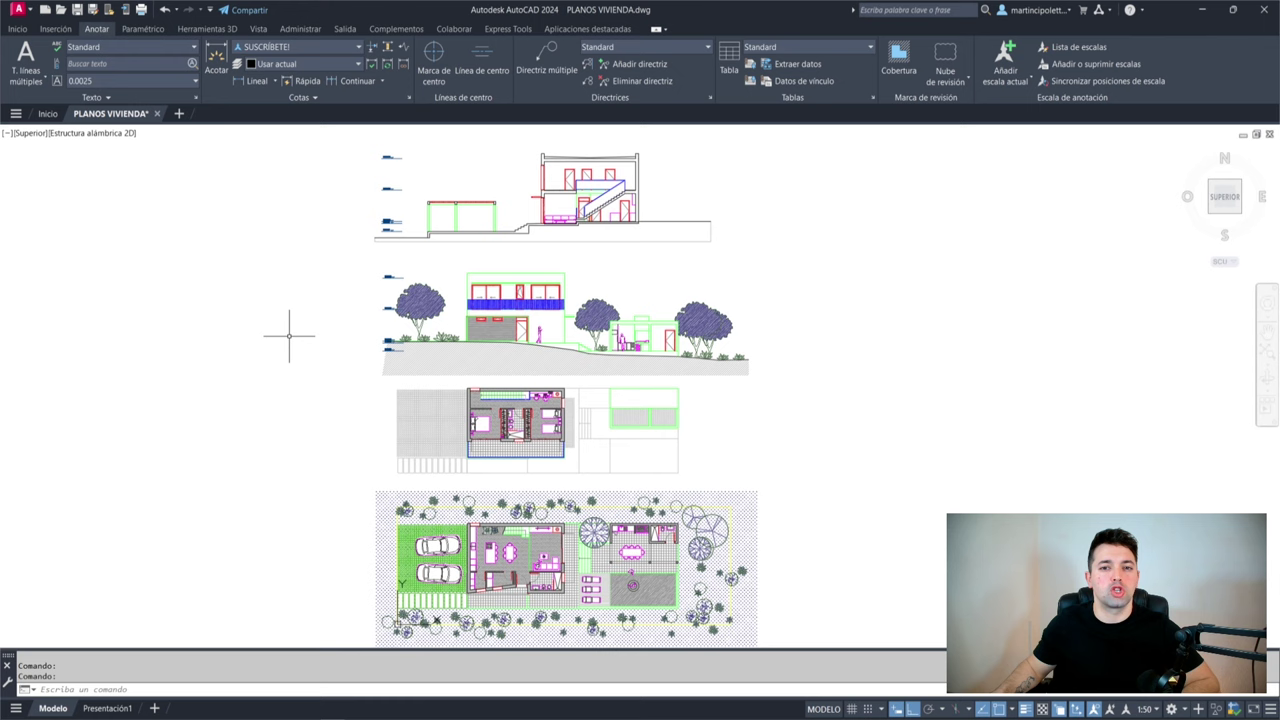
# Start ACOTARR and zoom in on the upper-floor plan
pyautogui.write('ac')
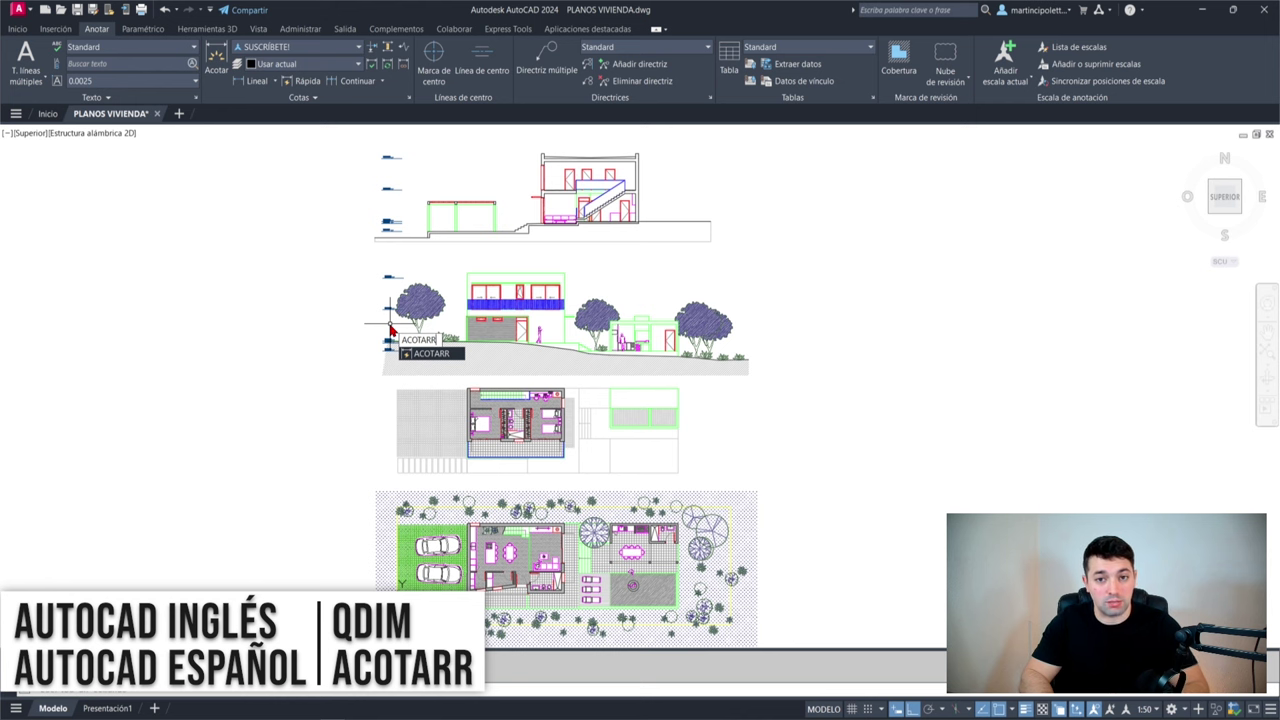
pyautogui.press('Return')
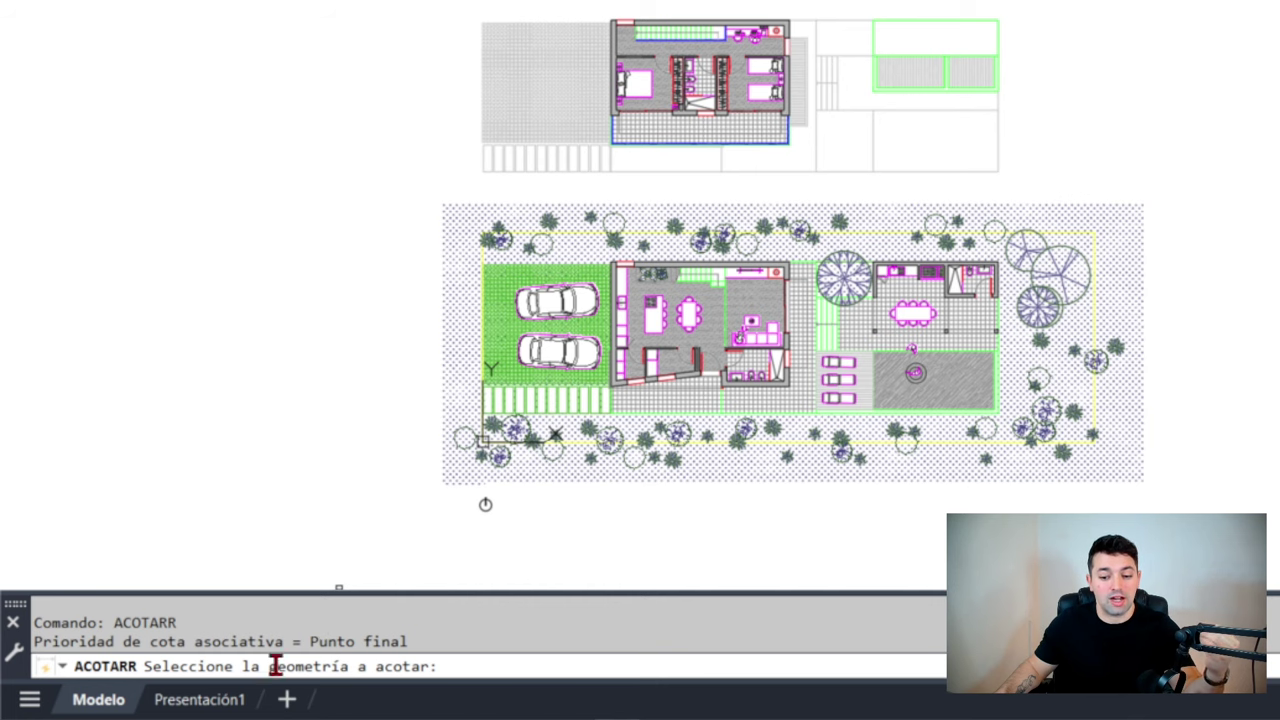
pyautogui.scroll(5, 650, 165)
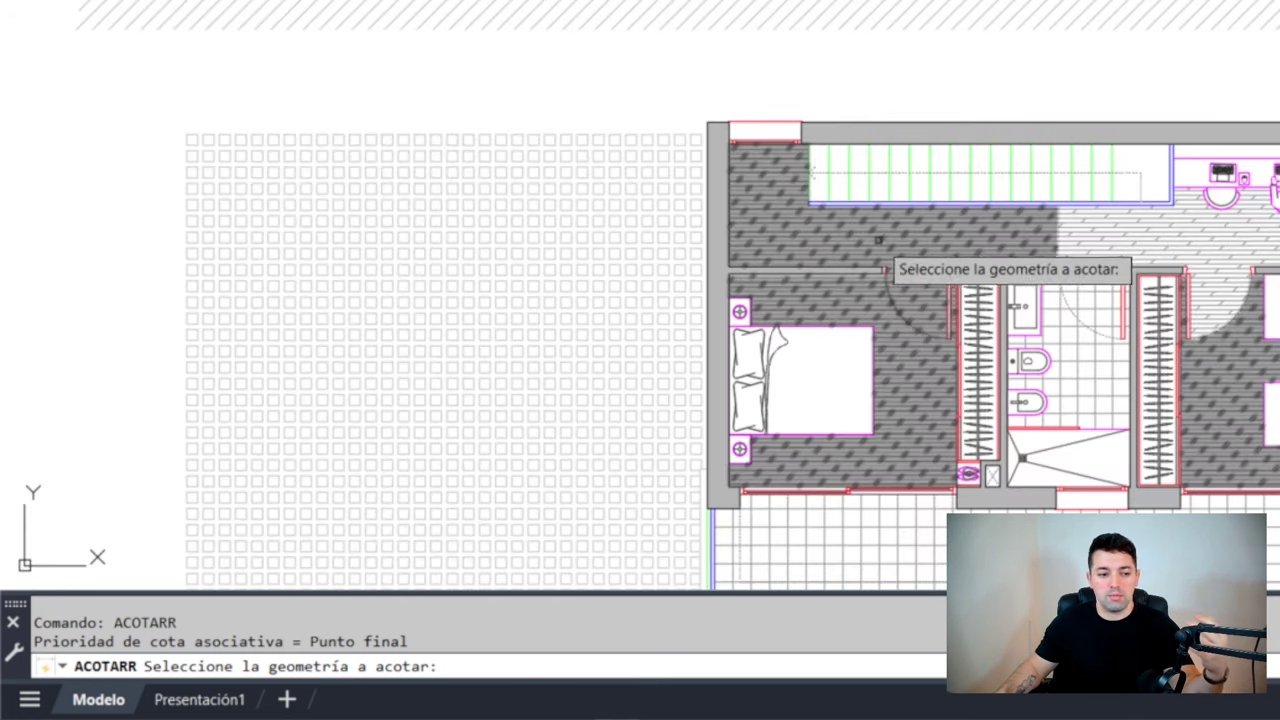
pyautogui.moveTo(870, 243); pyautogui.dragTo(466, 177, button='middle')
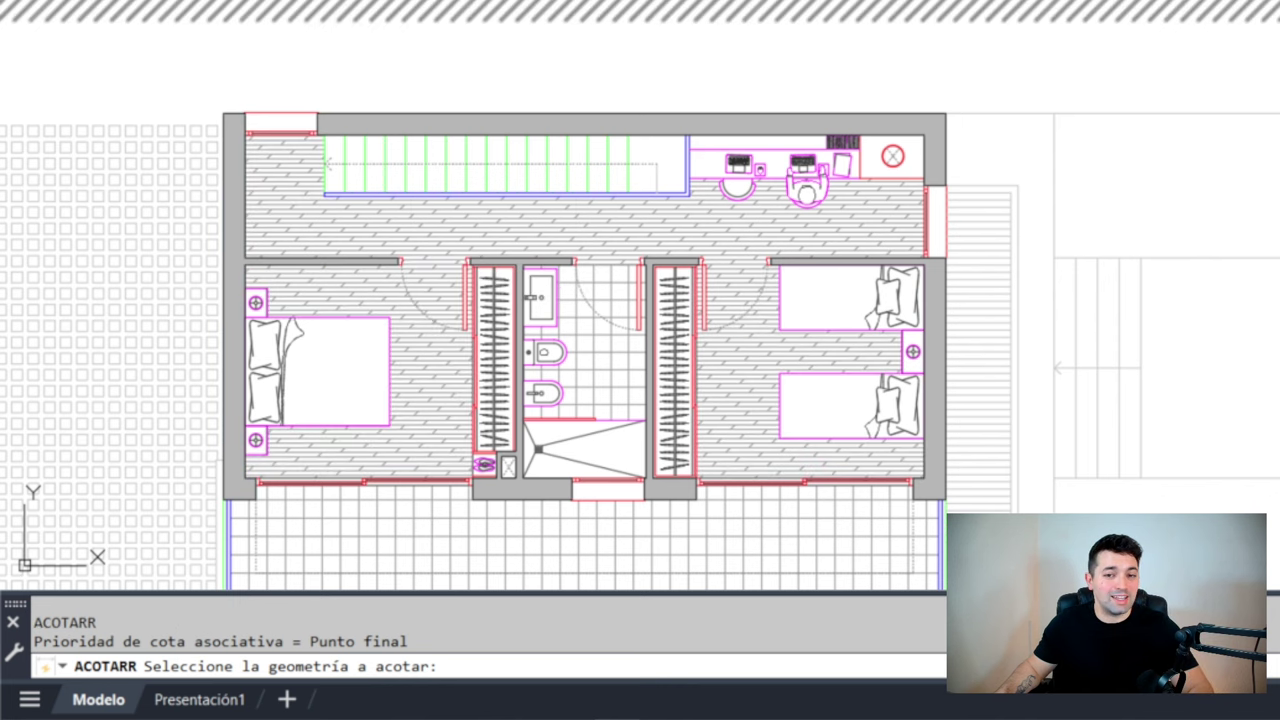
pyautogui.scroll(4, 231, 452)
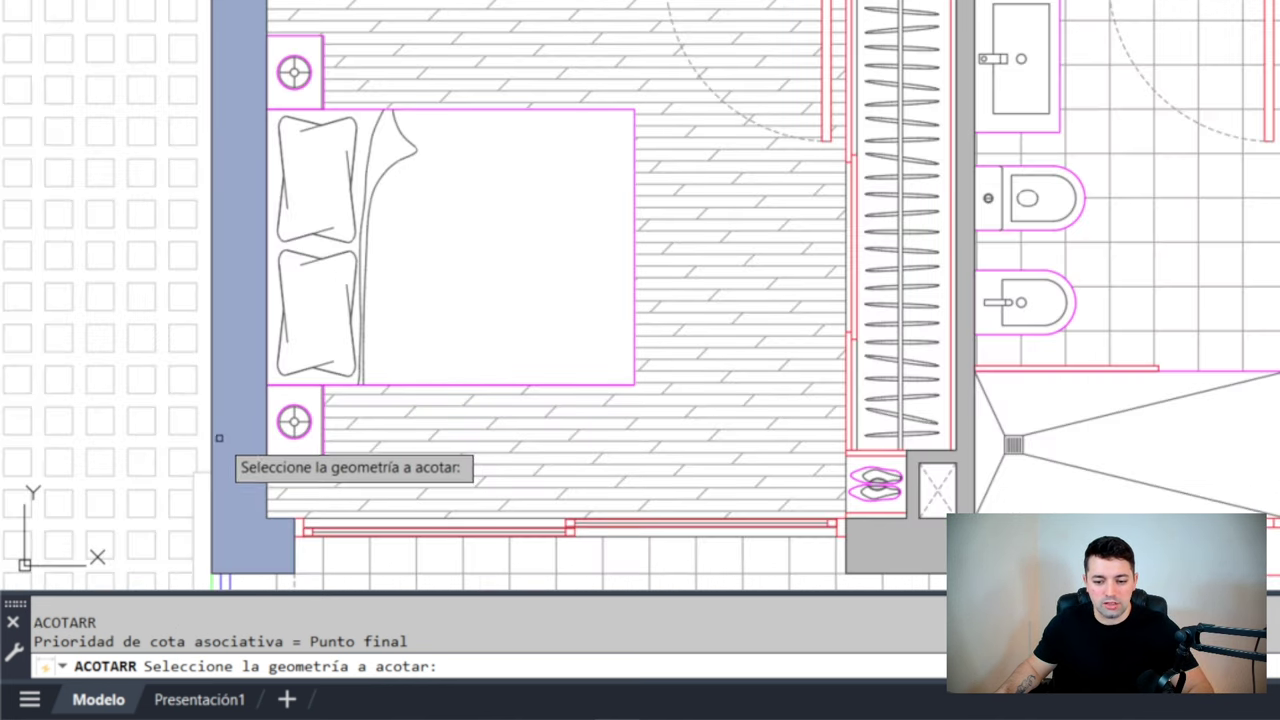
# Select eight wall lines, including the outer and bathroom walls, choosing Línea where objects overlap
pyautogui.click(276, 424)
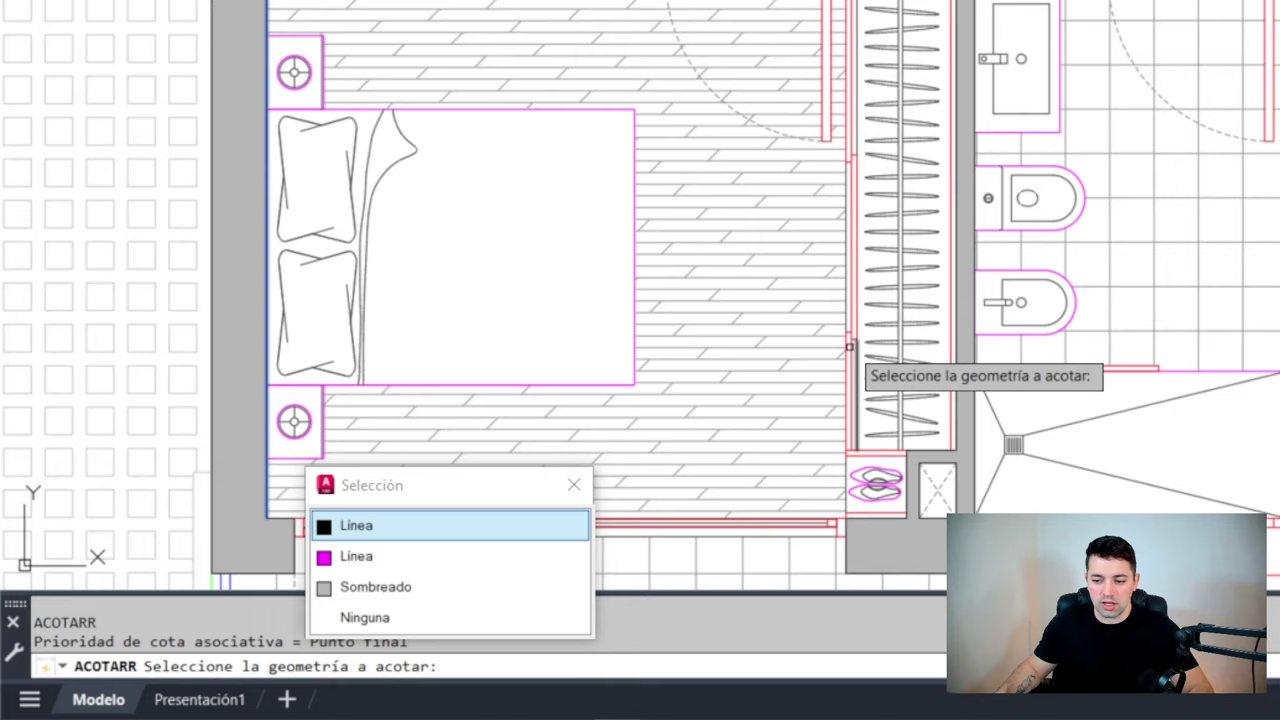
pyautogui.moveTo(964, 372); pyautogui.dragTo(310, 357, button='middle')
pyautogui.click(291, 362)
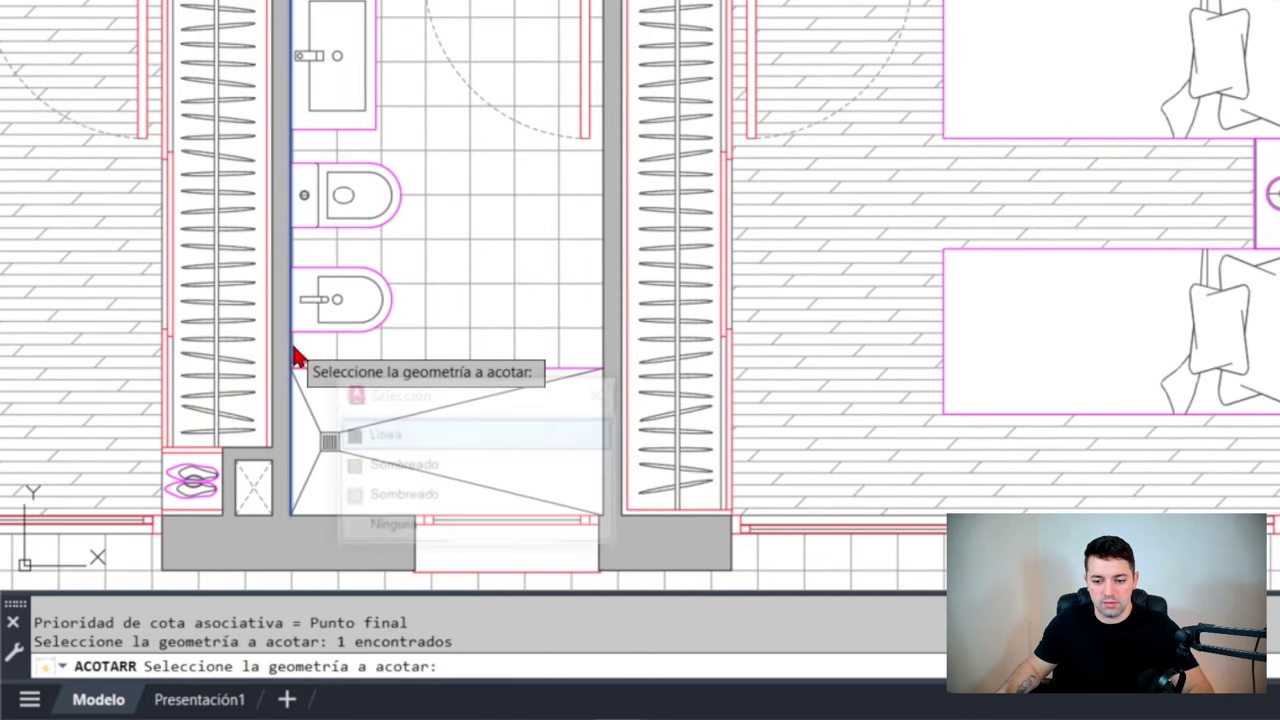
pyautogui.click(370, 430)
pyautogui.click(603, 292)
pyautogui.click(712, 387)
pyautogui.moveTo(1010, 234); pyautogui.dragTo(680, 234, button='middle')
pyautogui.scroll(-5, 680, 234)
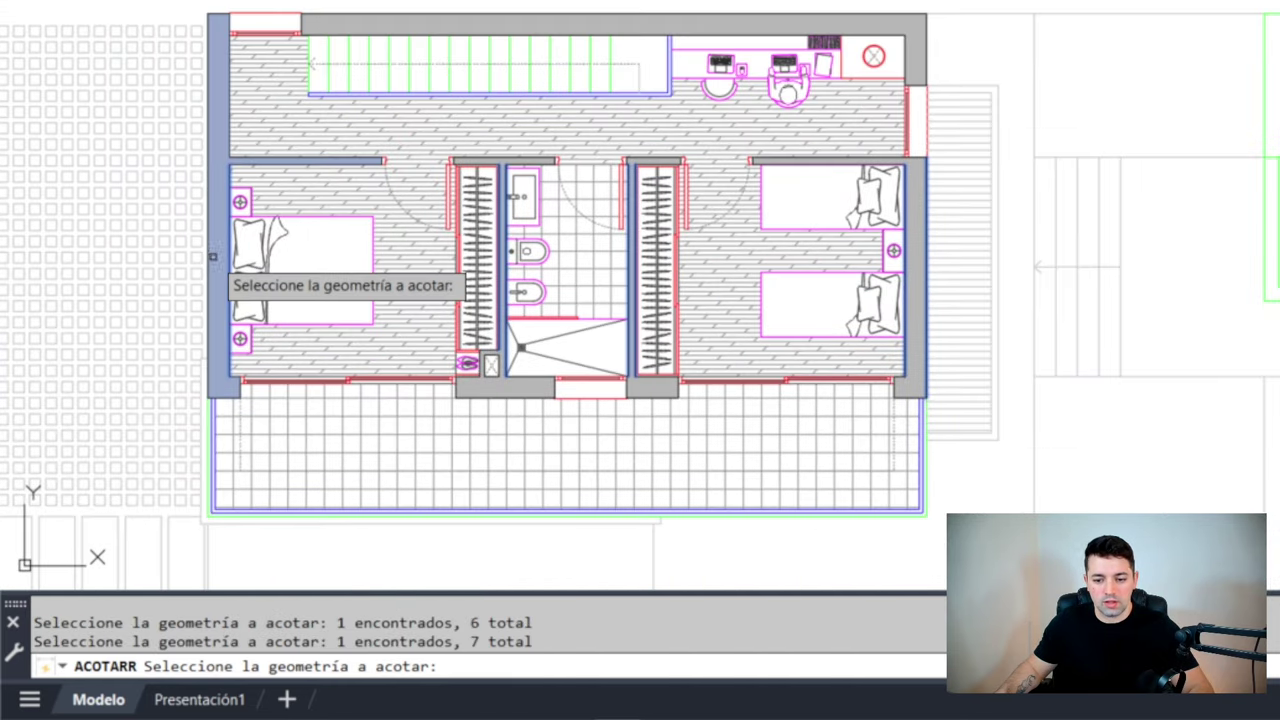
pyautogui.click(210, 256)
pyautogui.click(306, 350)
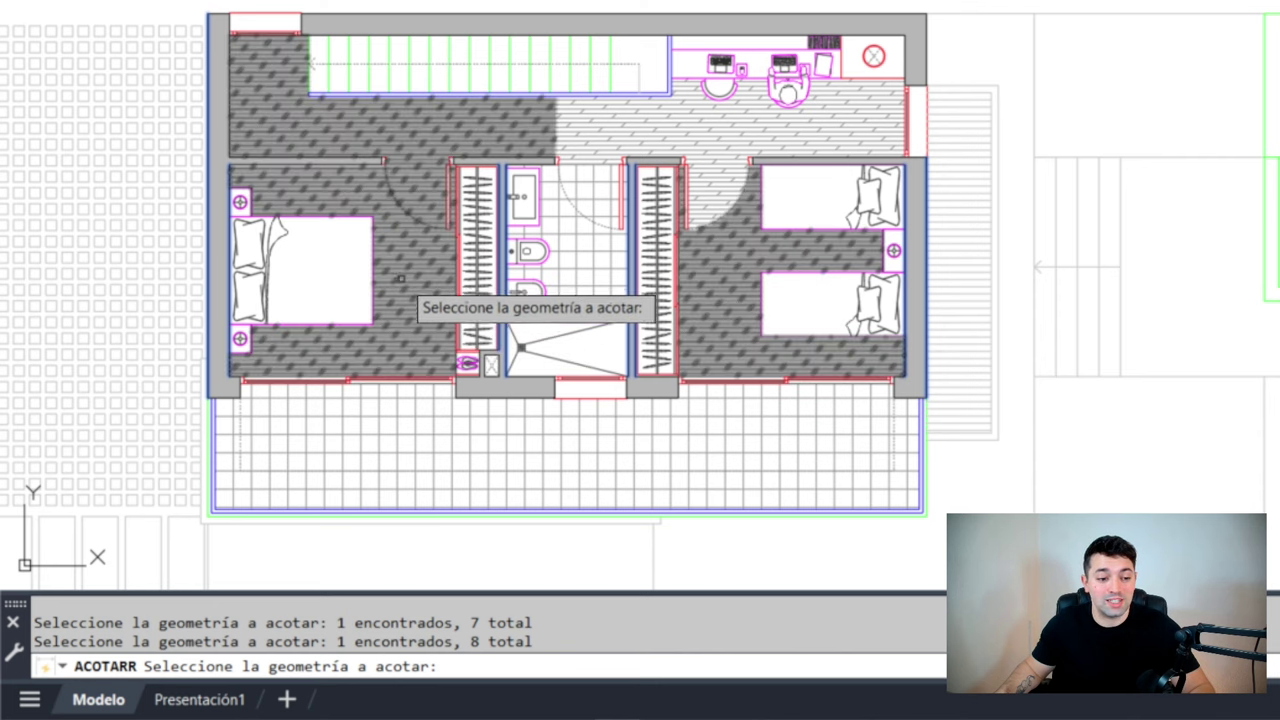
pyautogui.moveTo(396, 300); pyautogui.dragTo(393, 322, button='middle')
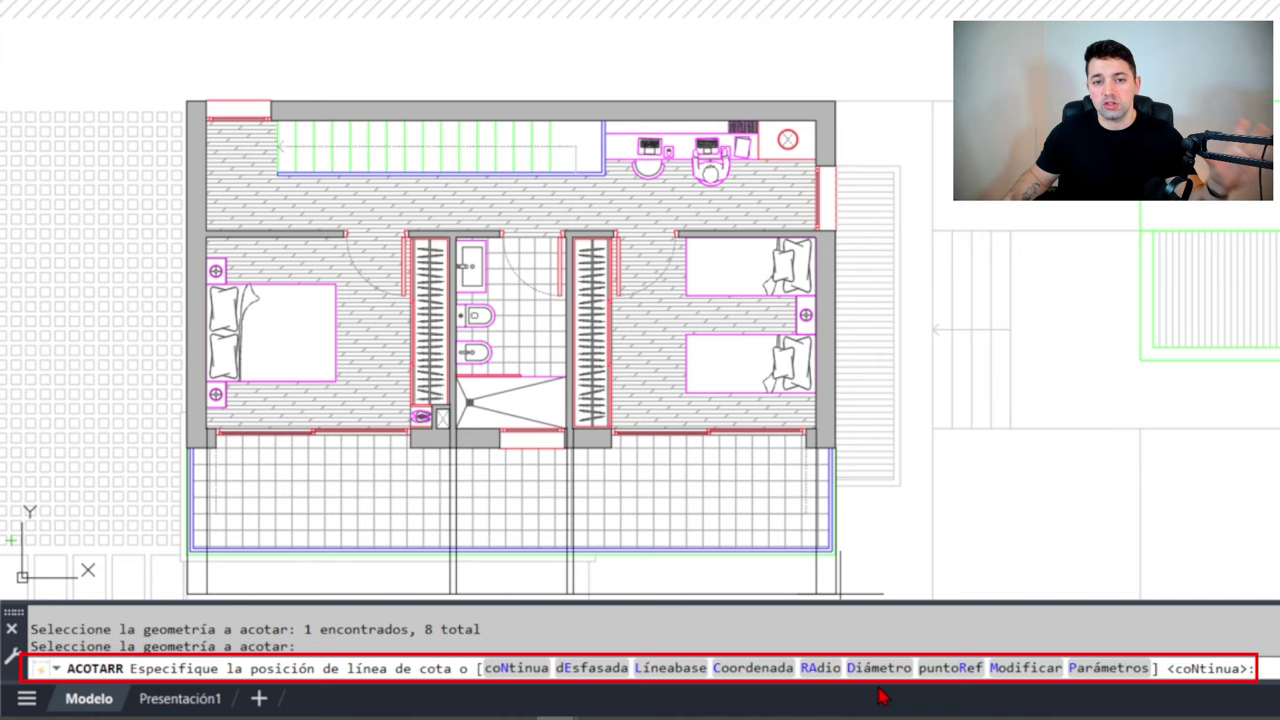
# Place the continuous dimension row below the upper-floor plan
pyautogui.scroll(2, 455, 520)
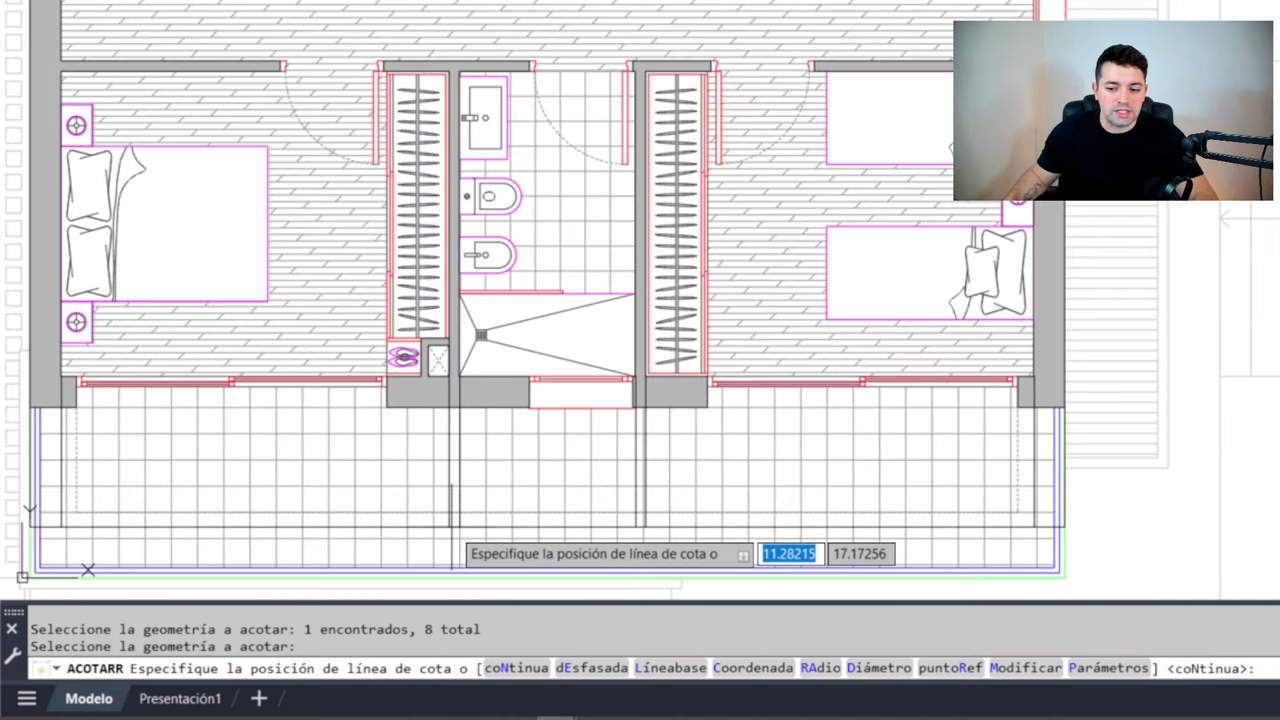
pyautogui.scroll(-2, 609, 375)
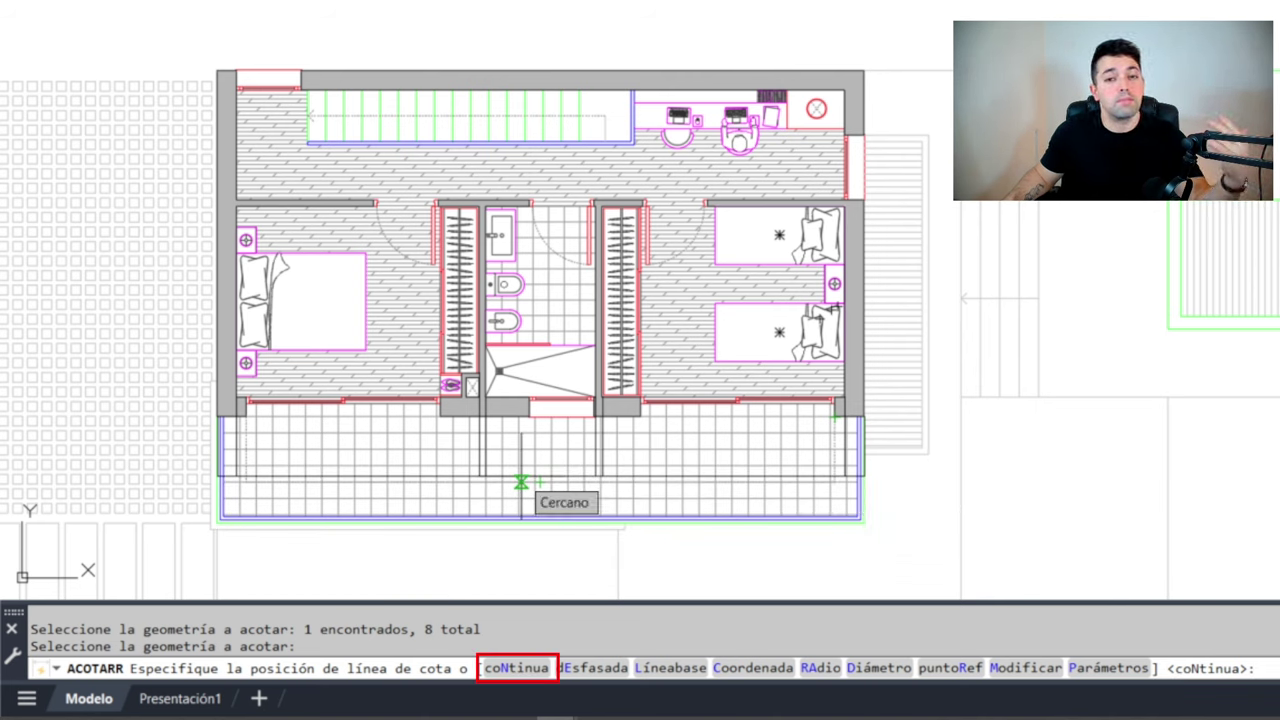
pyautogui.scroll(2, 521, 495)
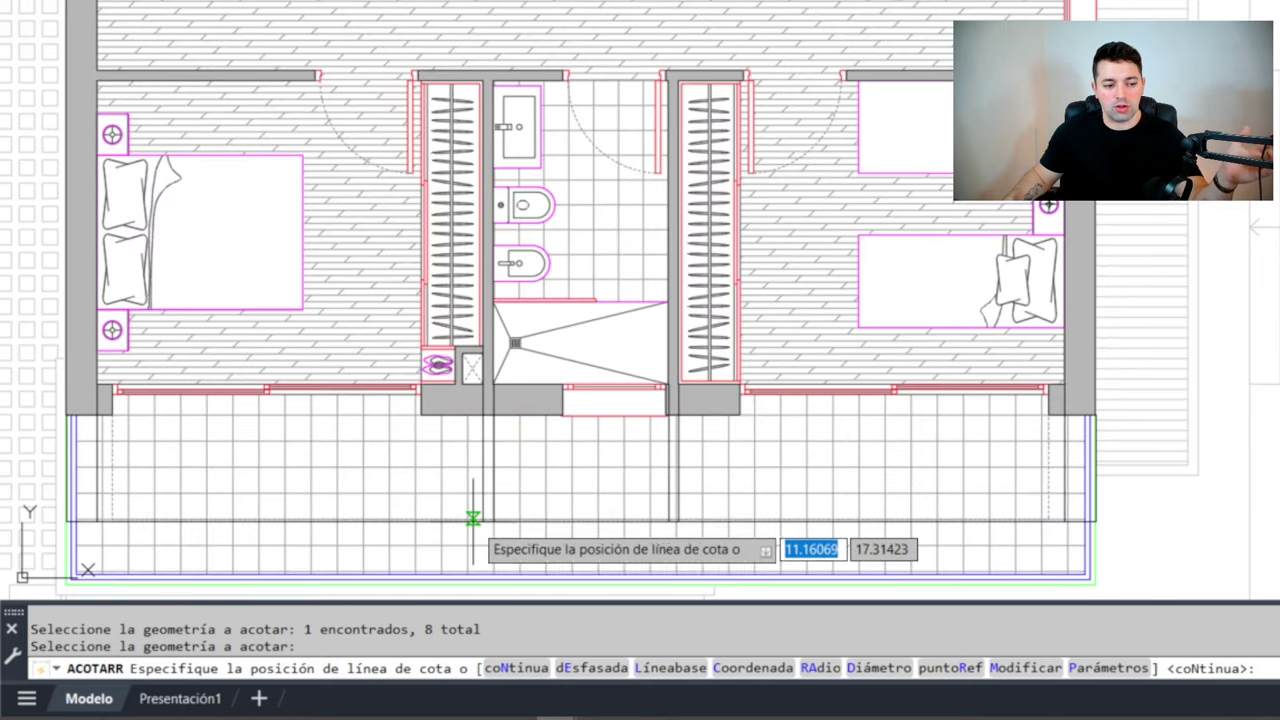
pyautogui.click(543, 494)
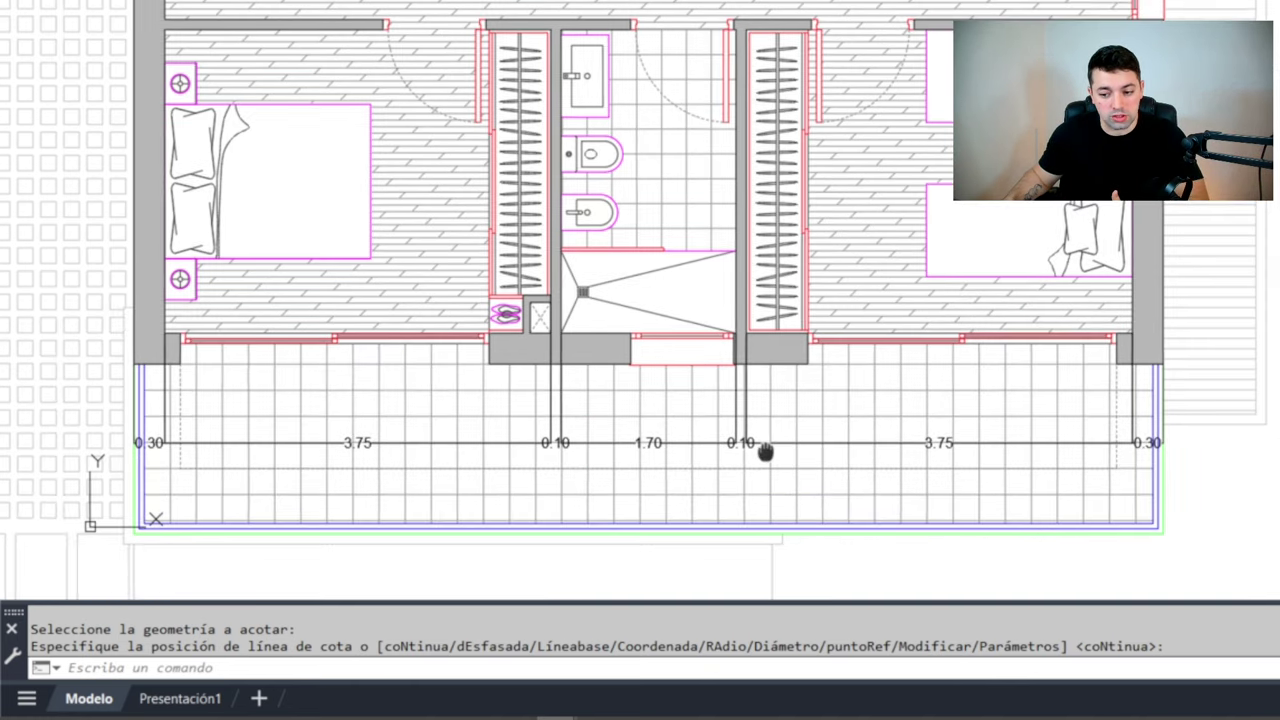
# Erase the right and left 0.10 dimensions from the row
pyautogui.scroll(5, 766, 440)
pyautogui.press('Escape')
pyautogui.click(760, 428)
pyautogui.scroll(-2, 757, 429)
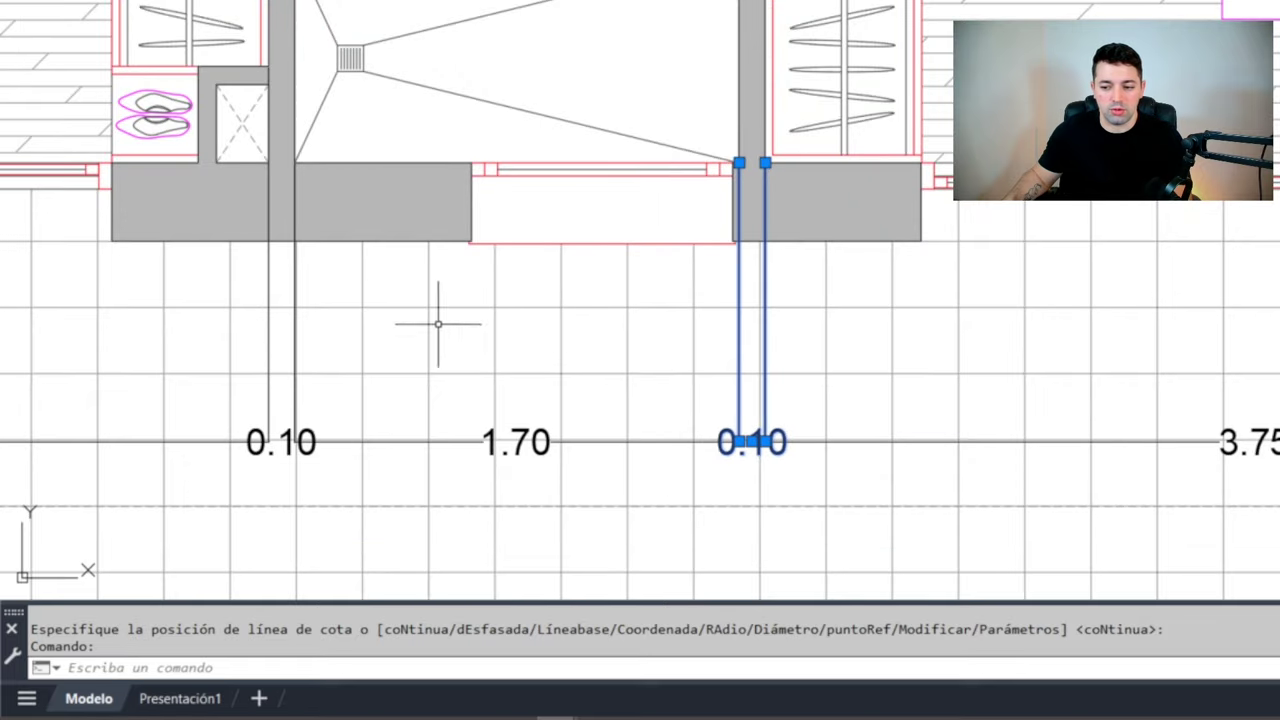
pyautogui.press('Delete')
pyautogui.click(290, 437)
pyautogui.press('Delete')
pyautogui.scroll(-4, 286, 314)
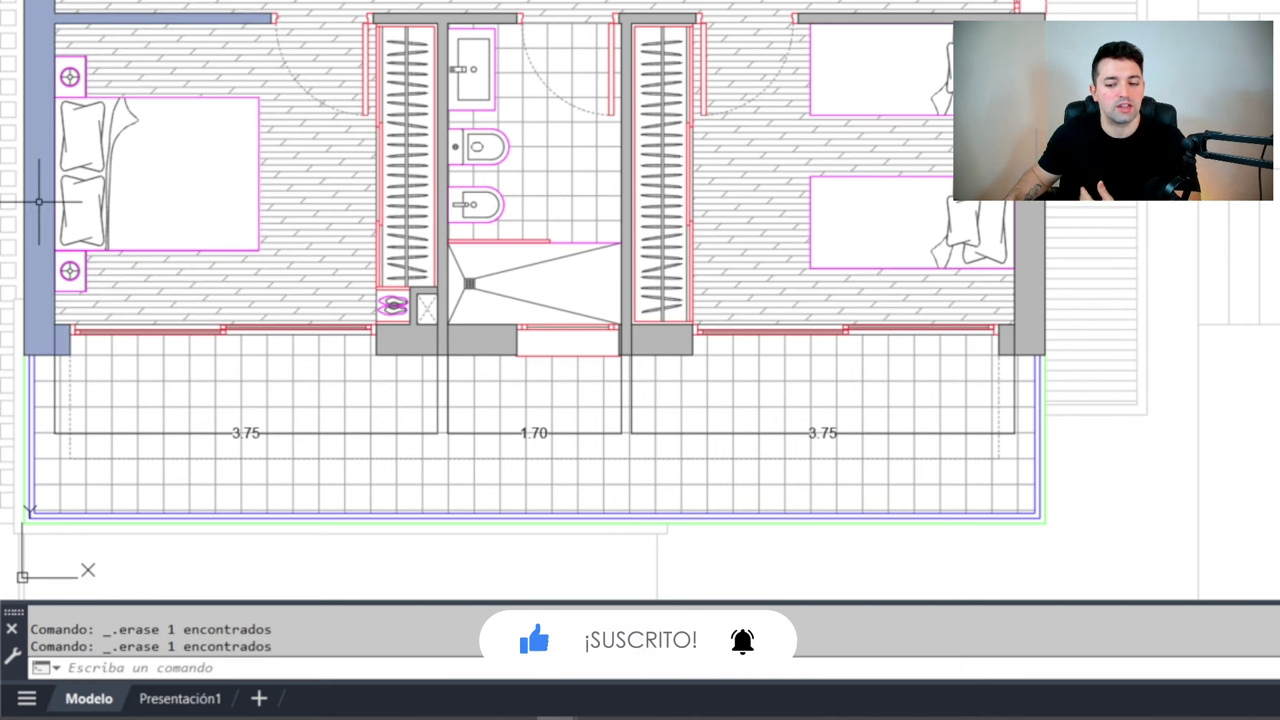
# Erase the remaining 3.75 and 1.70 dimensions below the upper floor
pyautogui.press('Escape')
pyautogui.press('Escape')
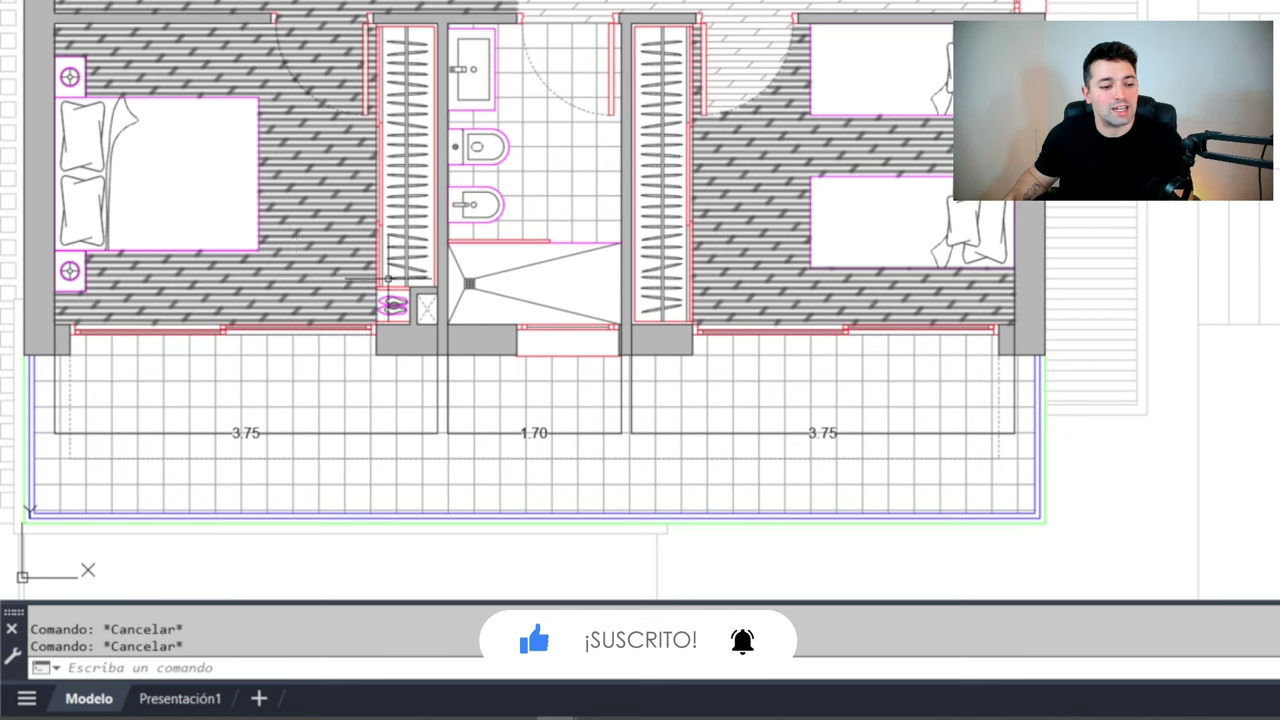
pyautogui.moveTo(380, 280); pyautogui.dragTo(391, 301, button='middle')
pyautogui.click(455, 405)
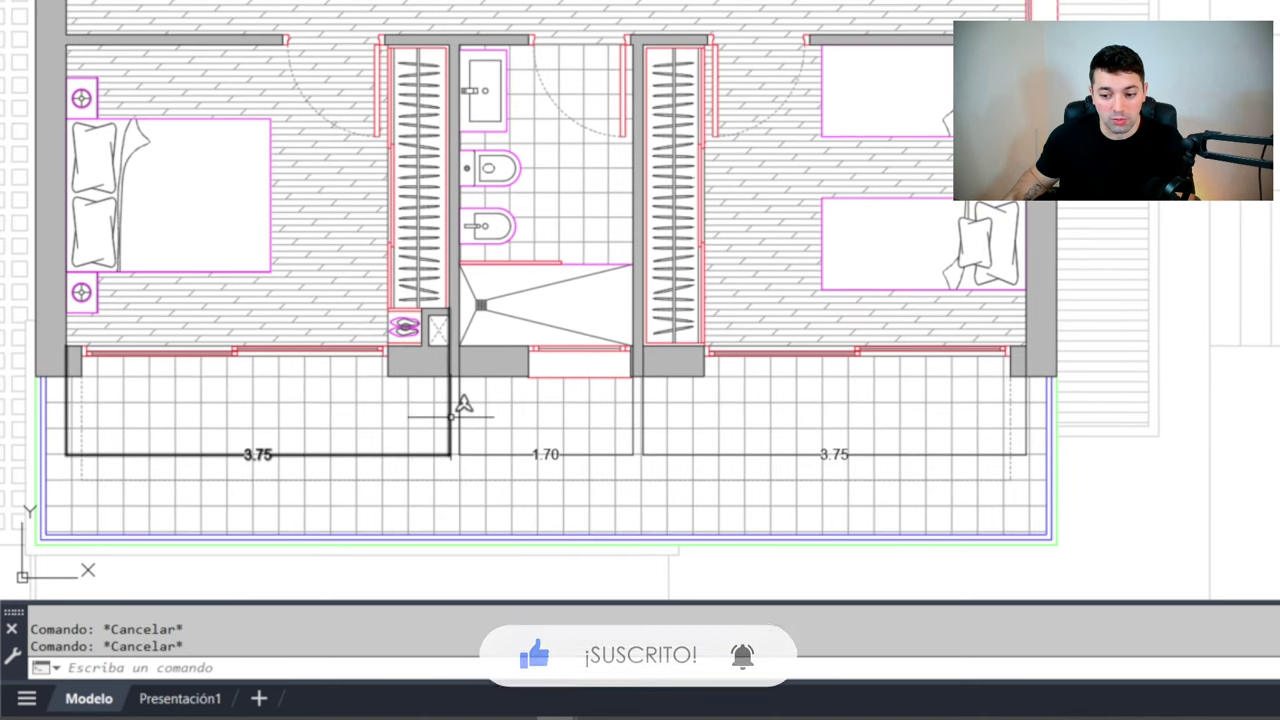
pyautogui.press('Delete')
pyautogui.click(573, 413)
pyautogui.press('Delete')
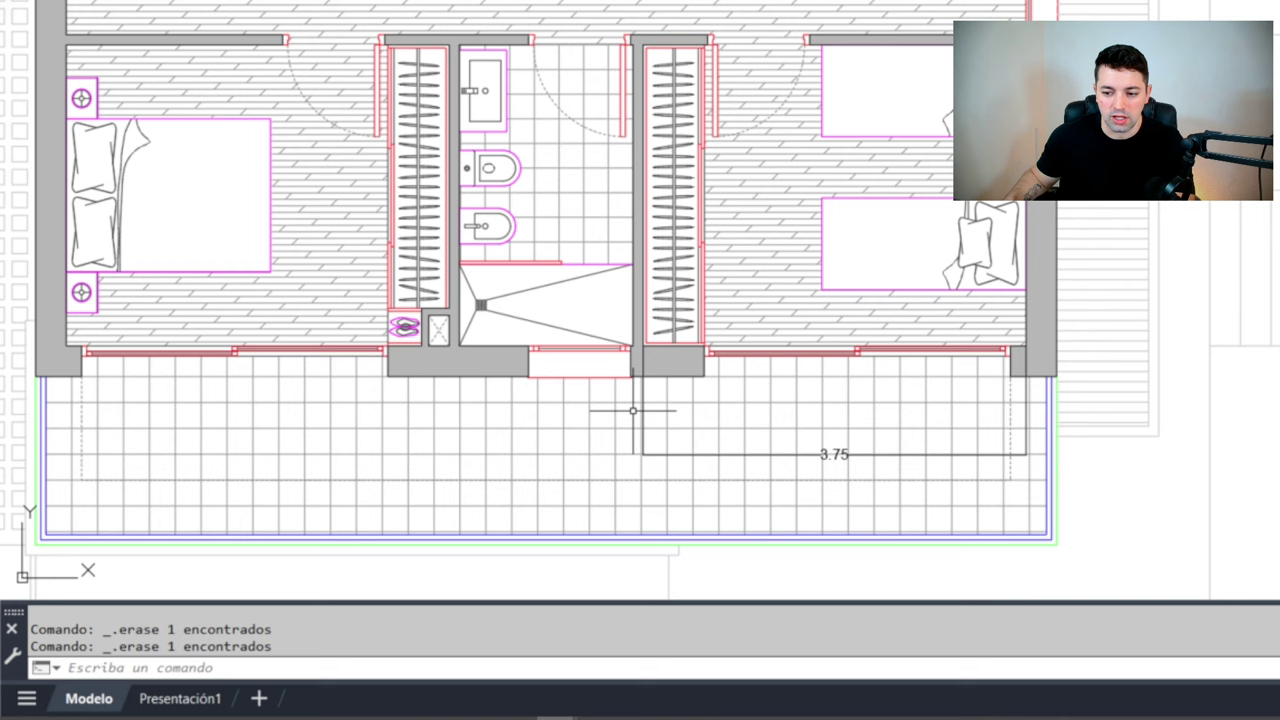
pyautogui.press('Escape')
pyautogui.press('Escape')
# Run ACOTARR and pick the left and central wall lines of the upper floor
pyautogui.write('ta')
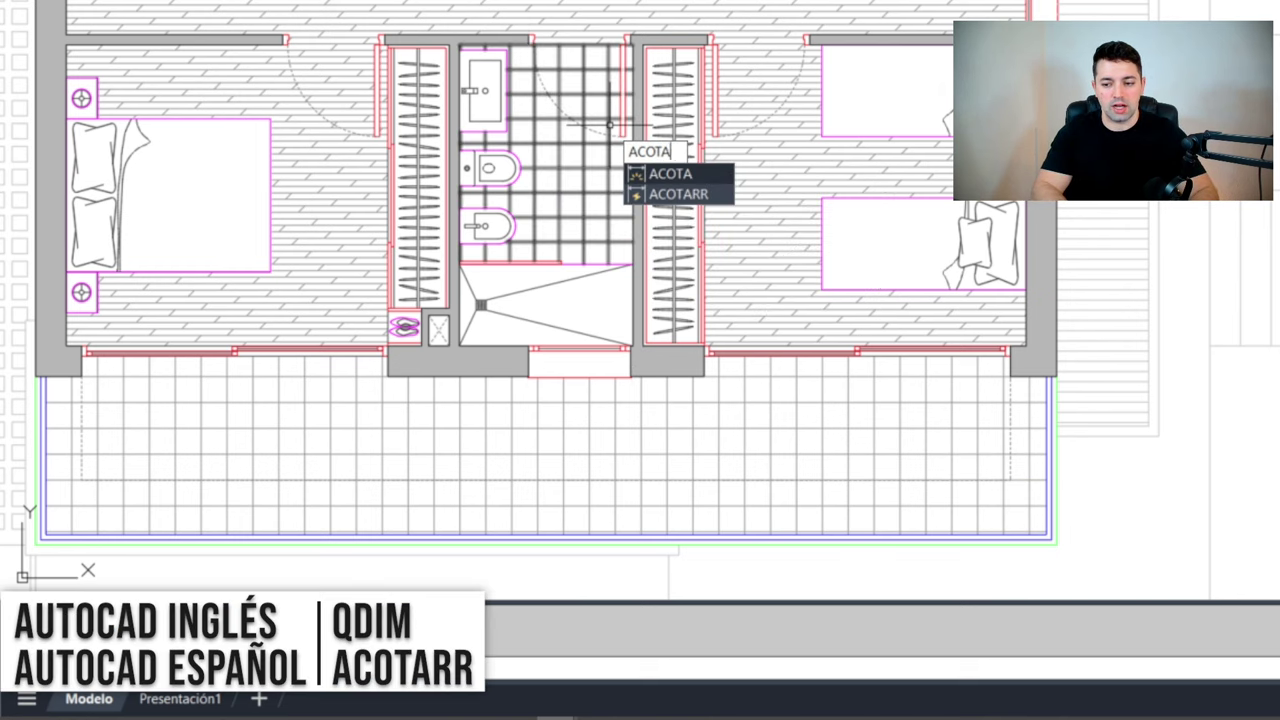
pyautogui.write('rr')
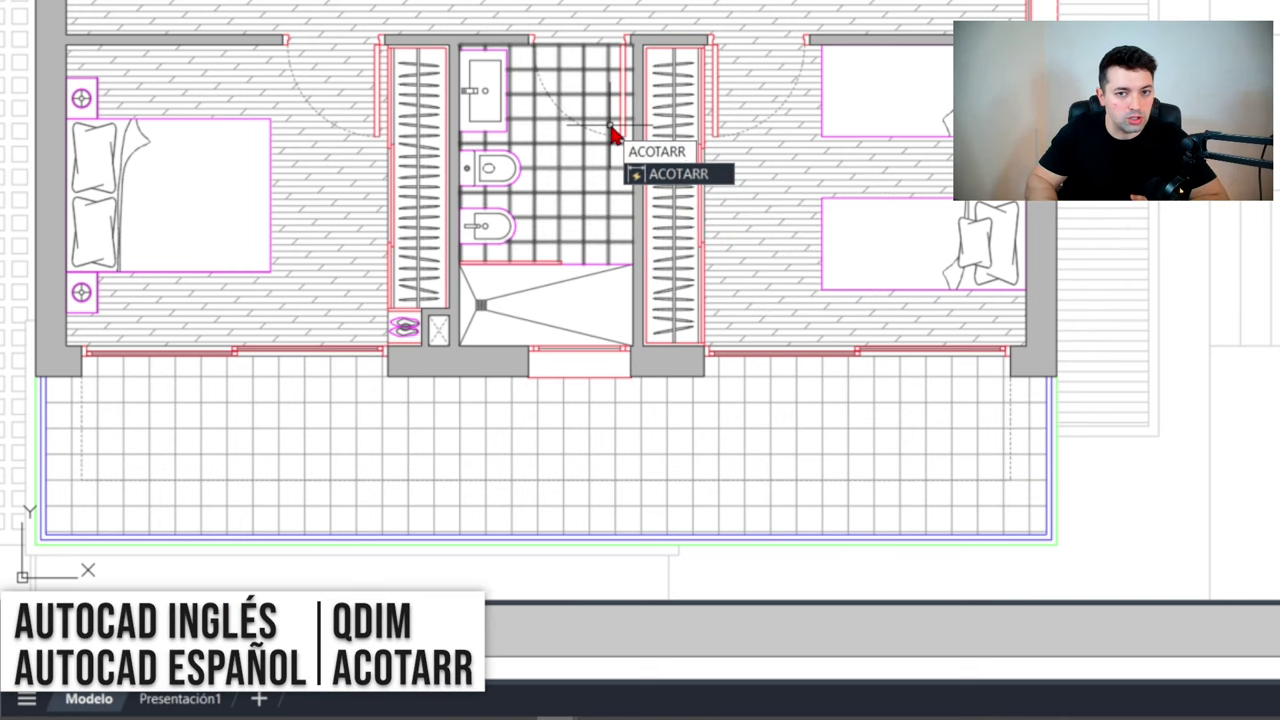
pyautogui.press('Return')
pyautogui.click(1244, 270)
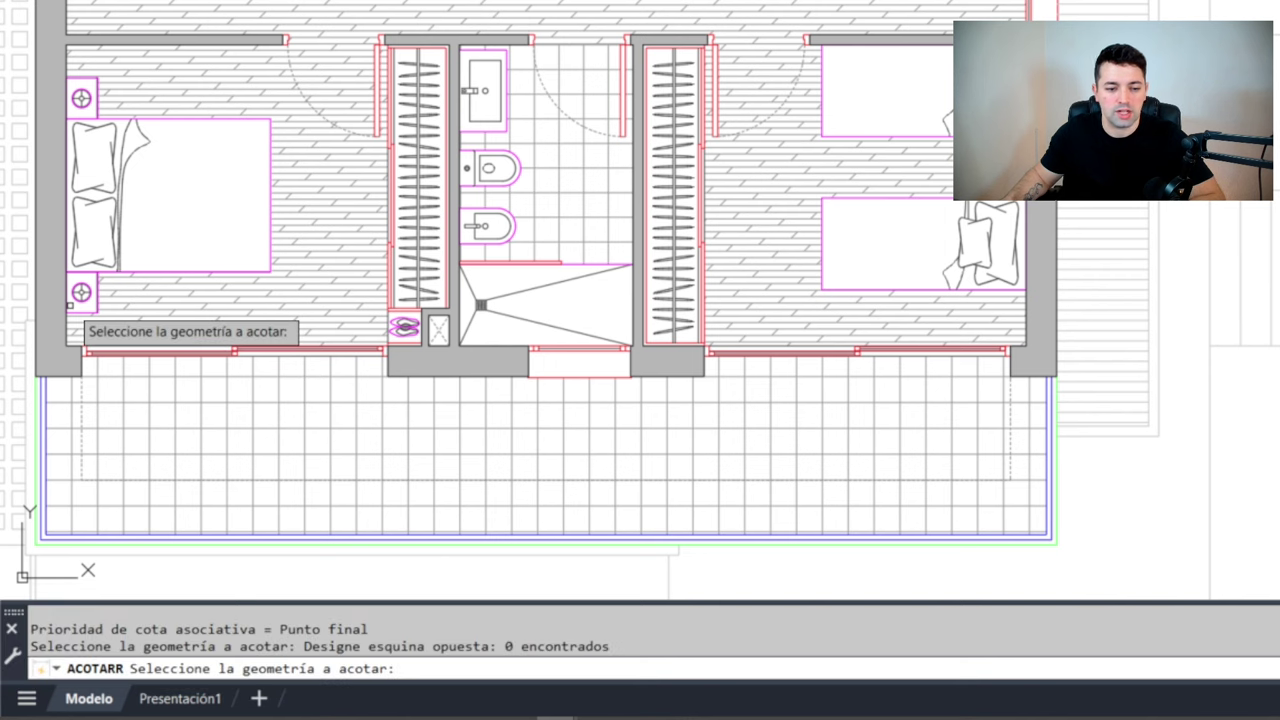
pyautogui.click(70, 302)
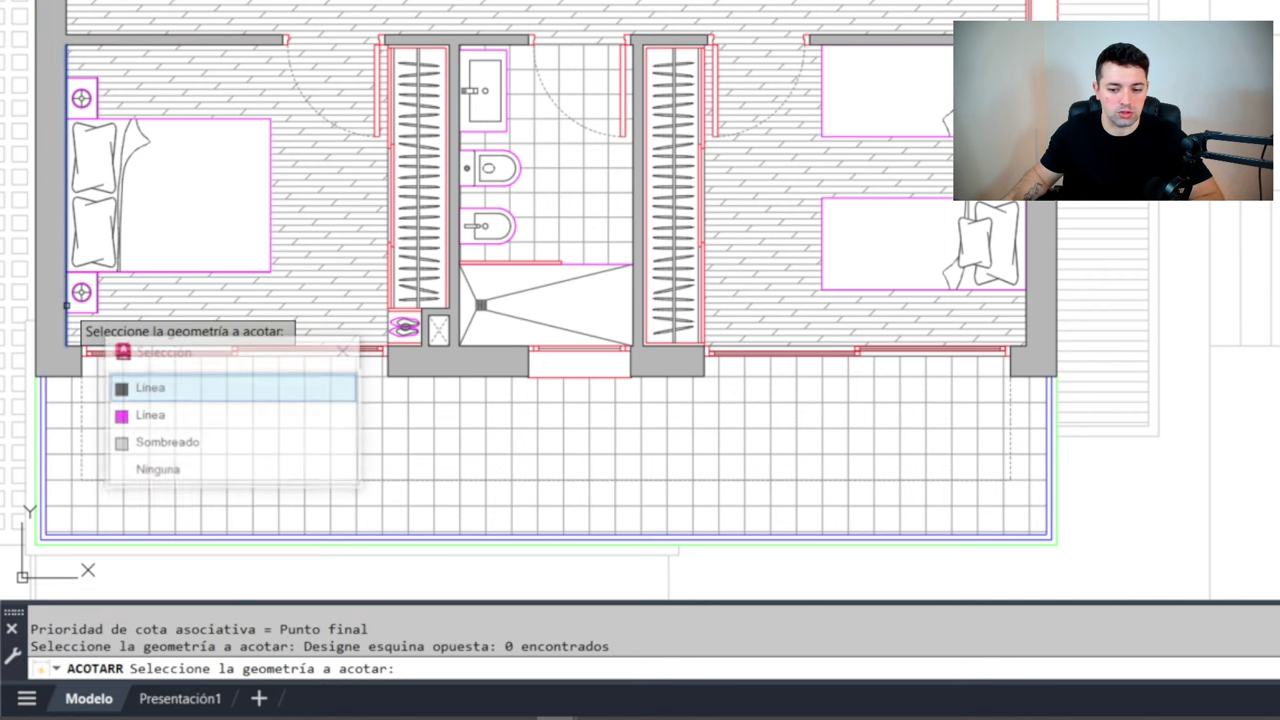
pyautogui.click(280, 388)
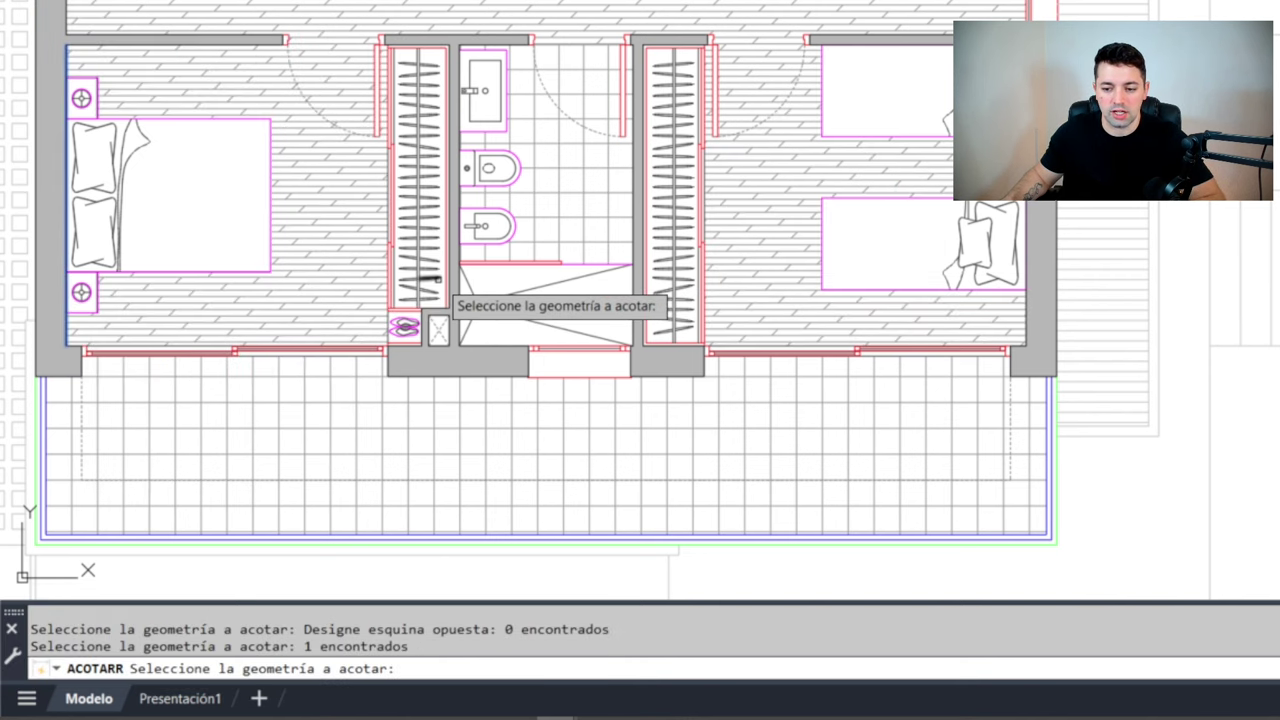
pyautogui.click(457, 273)
pyautogui.click(500, 363)
# Remove a wrong pick and add the bathroom and wardrobe walls and hatch, six objects total
pyautogui.keyDown('shift'); pyautogui.click(462, 335); pyautogui.keyUp('shift')
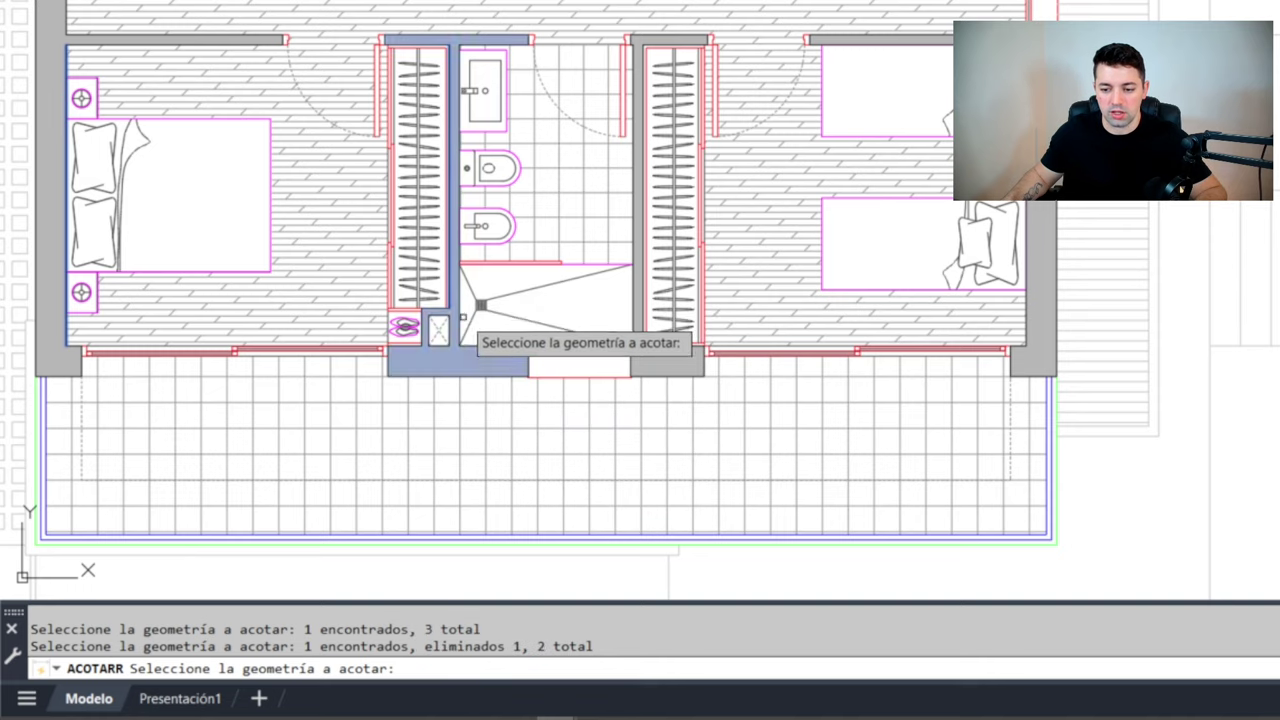
pyautogui.click(467, 279)
pyautogui.click(540, 359)
pyautogui.click(692, 303)
pyautogui.click(636, 212)
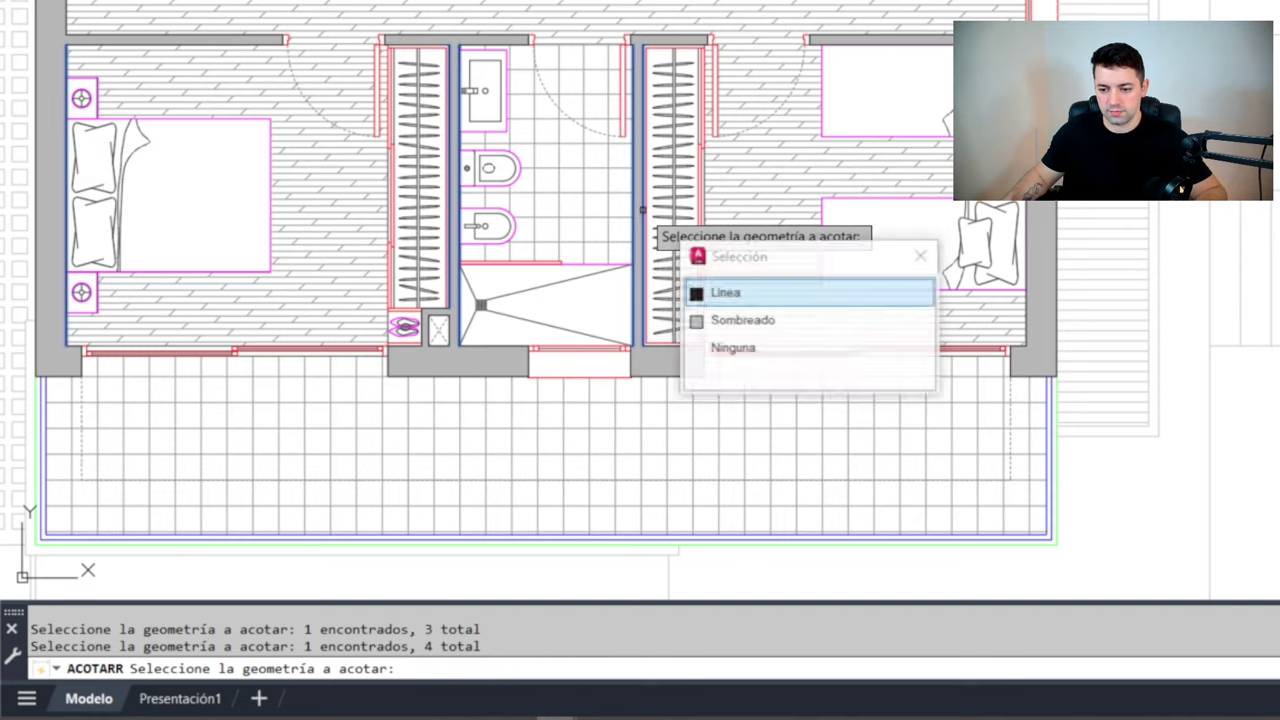
pyautogui.click(720, 289)
pyautogui.click(1086, 268)
pyautogui.moveTo(440, 296); pyautogui.dragTo(441, 481, button='middle')
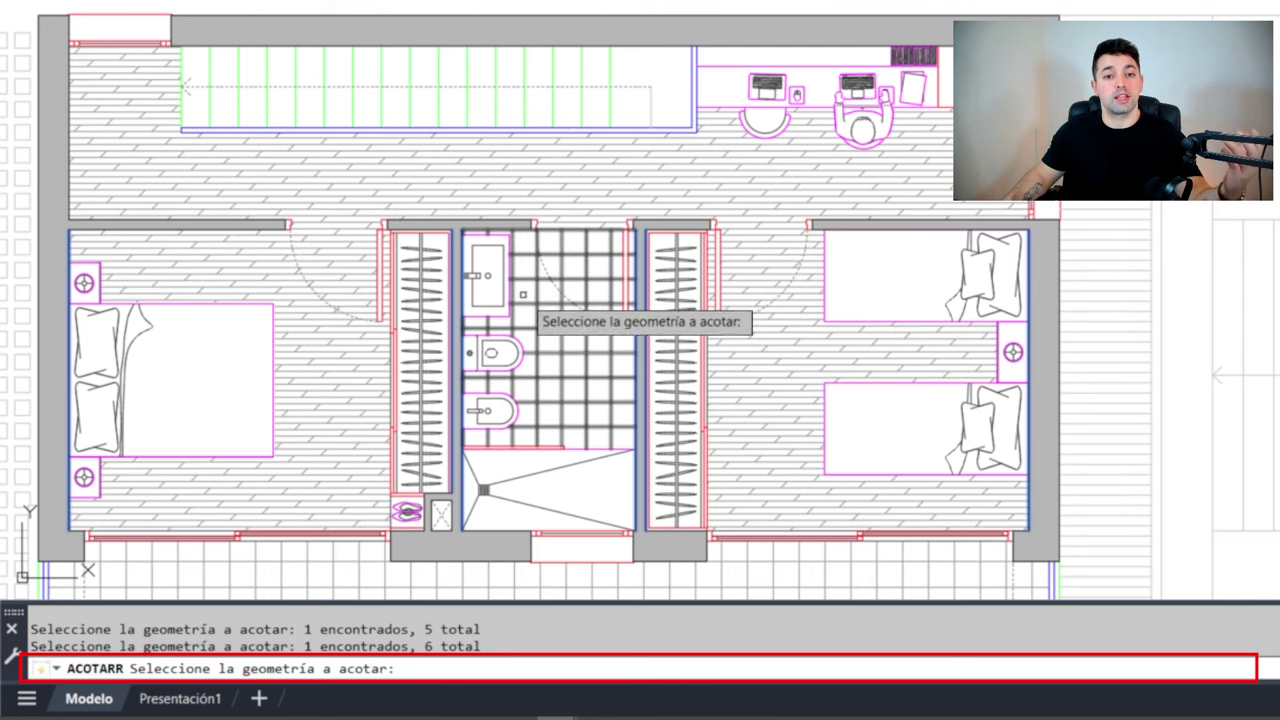
pyautogui.click(523, 294)
pyautogui.write('e')
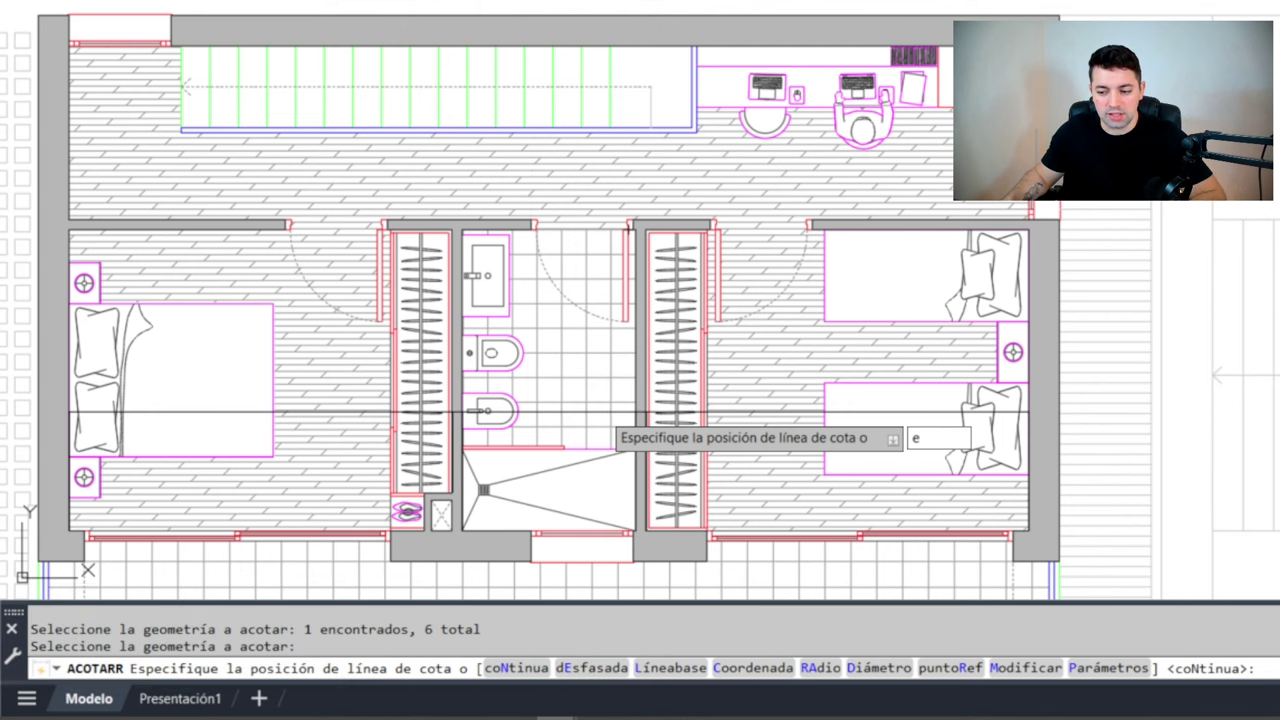
# Place staggered 1.70, 1.90 and 9.40 dimensions below the bathroom
pyautogui.press('Return')
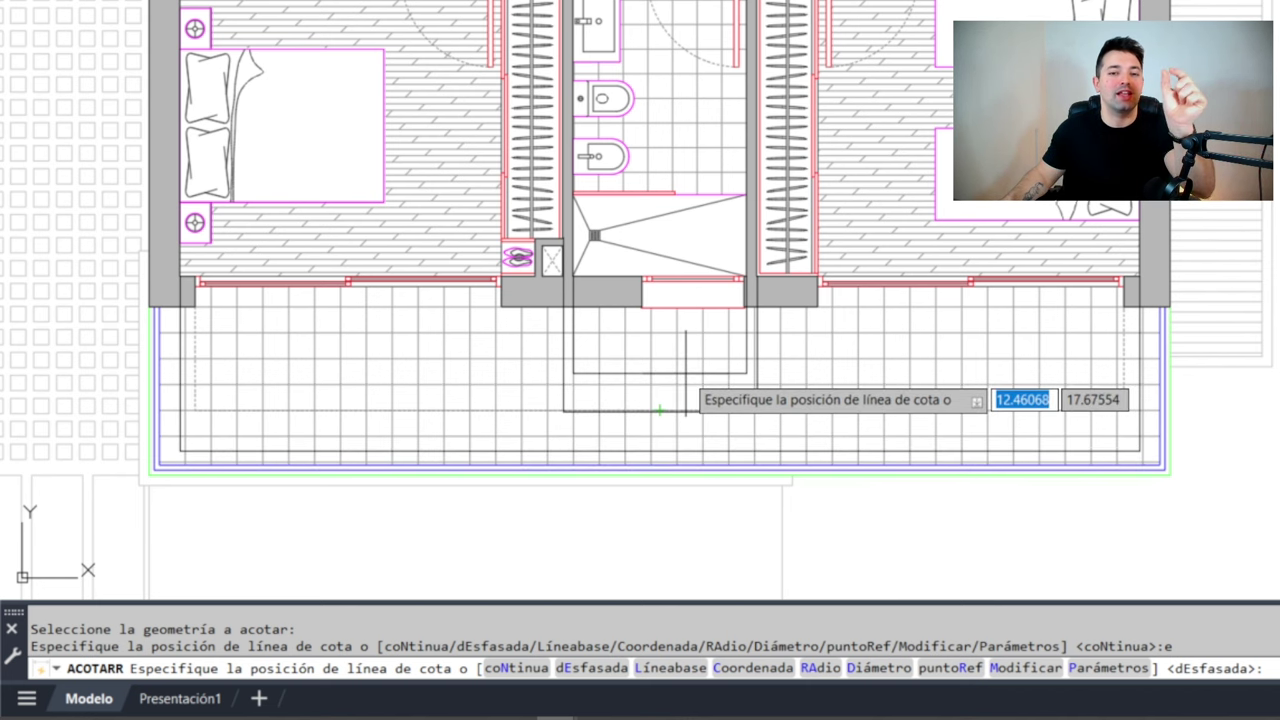
pyautogui.click(660, 410)
pyautogui.press('Return')
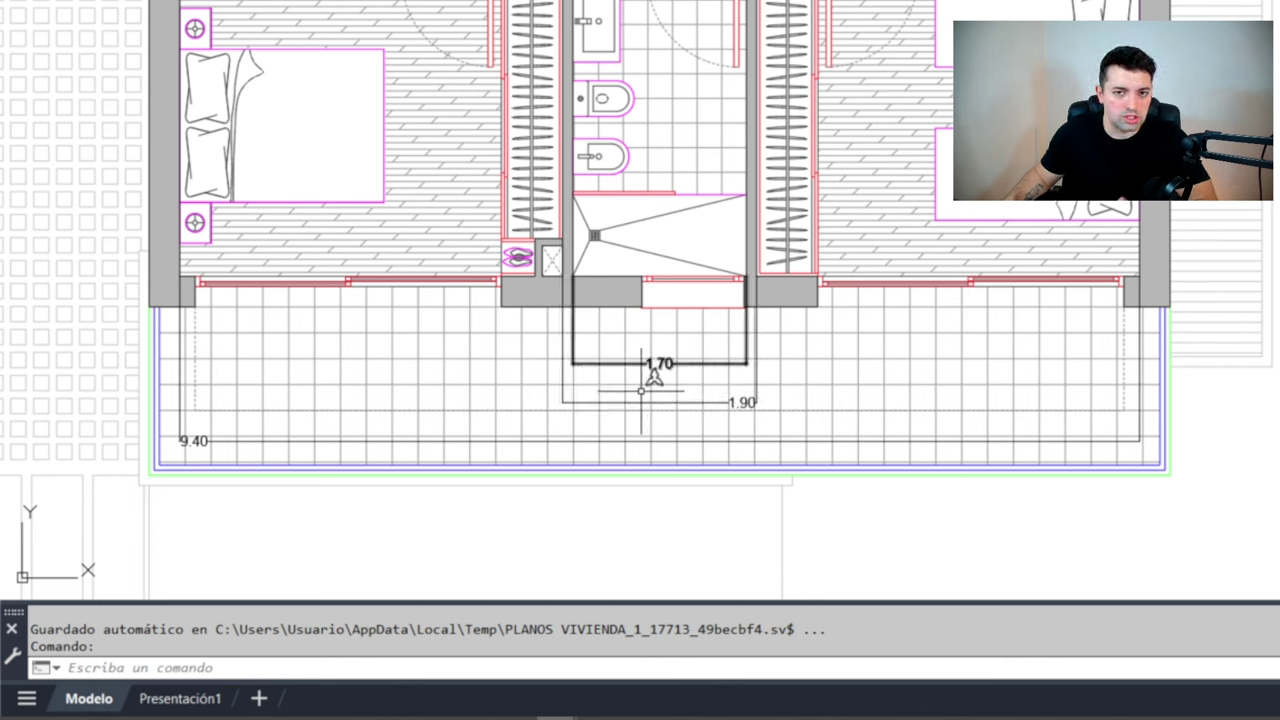
# Delete the 1.70 and 1.90 trial dimensions
pyautogui.click(625, 366)
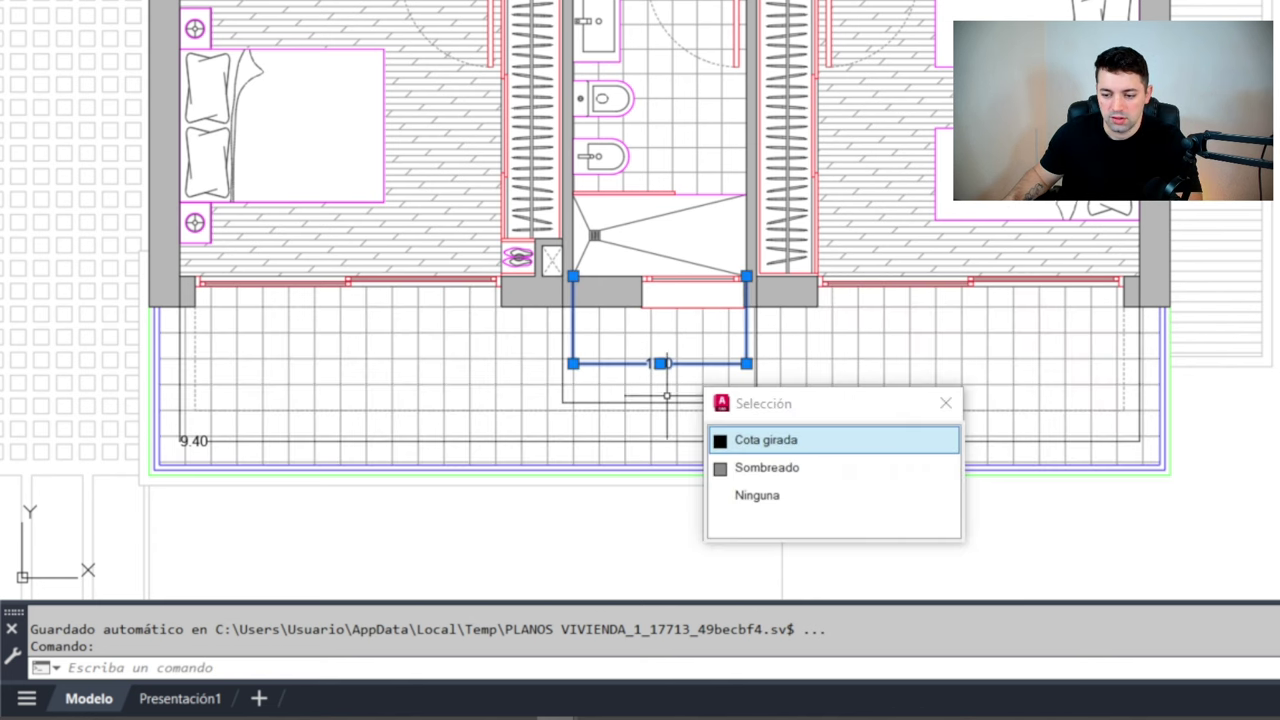
pyautogui.press('Delete')
pyautogui.click(660, 410)
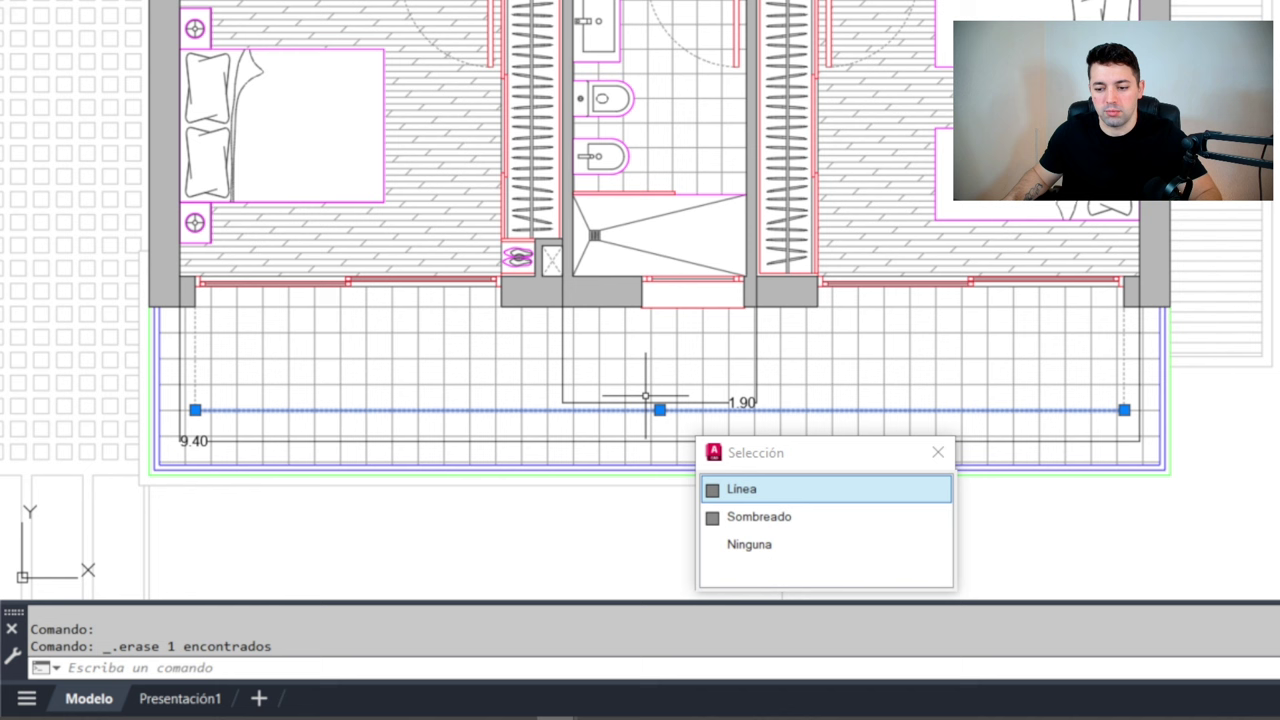
pyautogui.press('Delete')
pyautogui.click(626, 402)
pyautogui.press('Delete')
pyautogui.scroll(-5, 626, 402)
# Bring the ground-floor site plan into view and start ACOTARR
pyautogui.scroll(3, 643, 45)
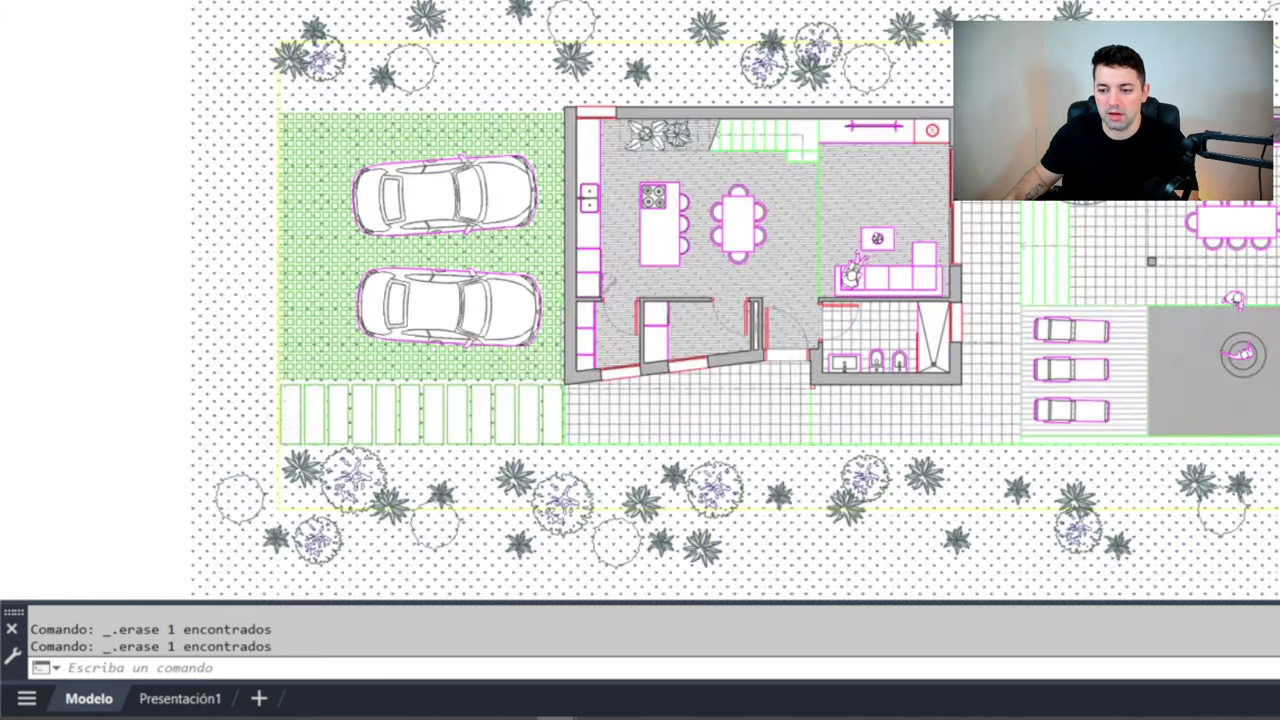
pyautogui.scroll(2, 643, 45)
pyautogui.scroll(2, 643, 45)
pyautogui.moveTo(643, 45); pyautogui.dragTo(449, 259, button='middle')
pyautogui.scroll(-3, 449, 259)
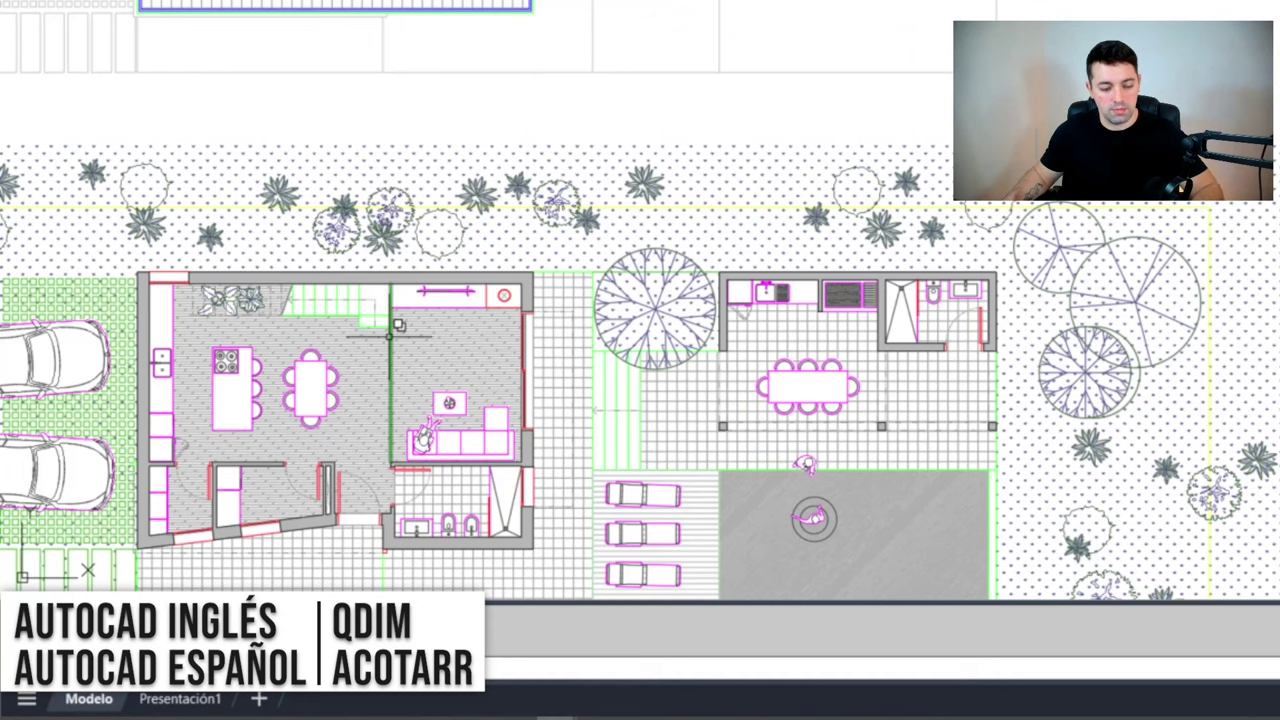
pyautogui.write('a')
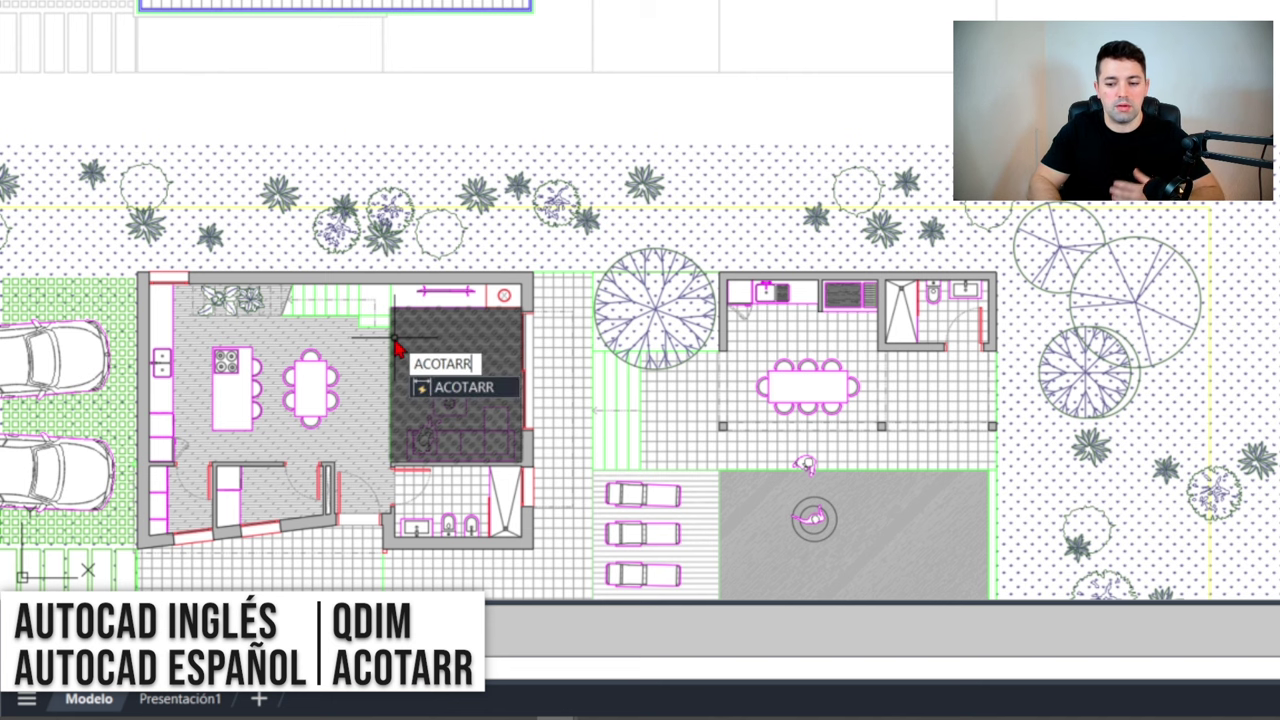
pyautogui.press('Return')
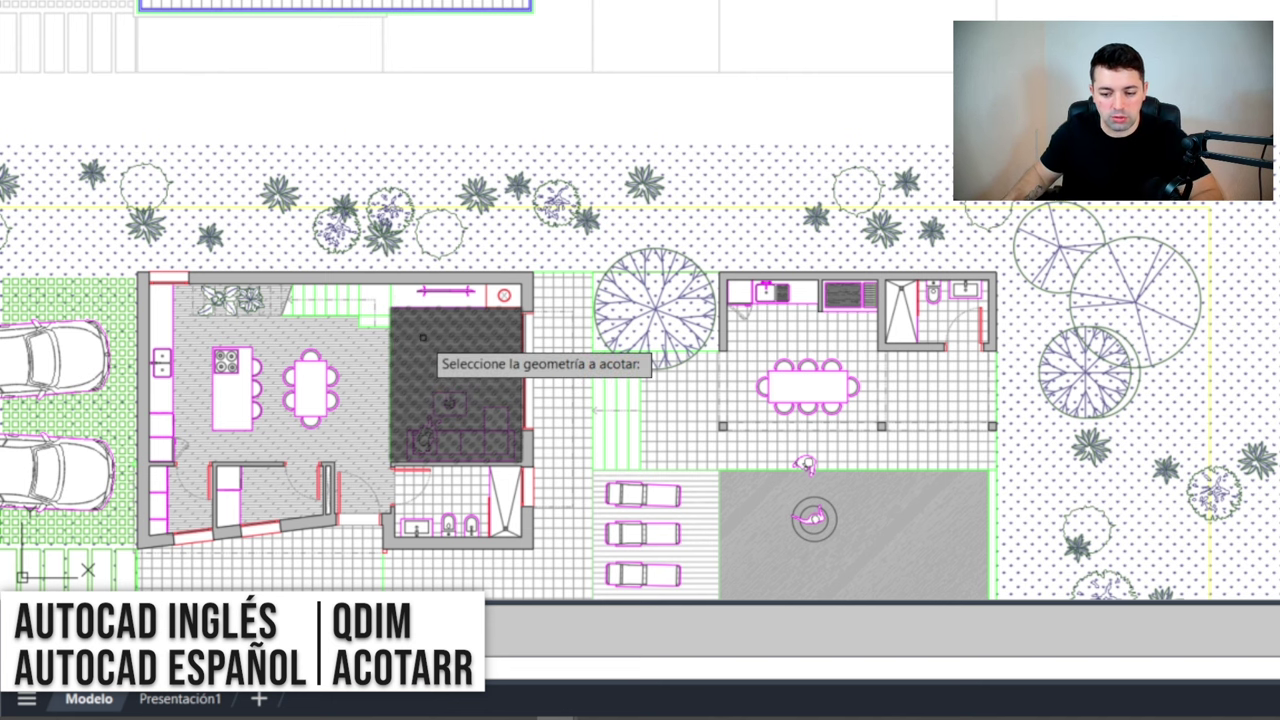
# Select the ground-floor wall edges from the left exterior wall to the annex's far right wall
pyautogui.scroll(2, 282, 265)
pyautogui.scroll(2, 274, 294)
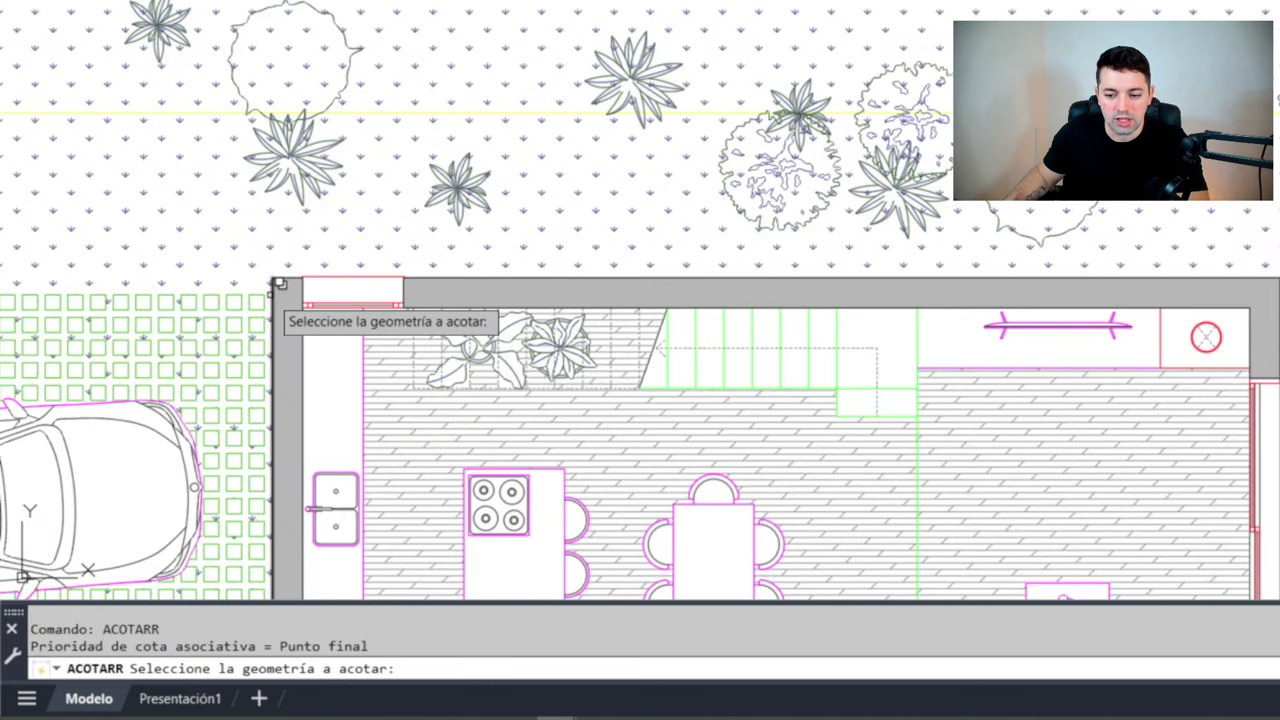
pyautogui.click(300, 284)
pyautogui.moveTo(1275, 296); pyautogui.dragTo(749, 277, button='middle')
pyautogui.click(954, 281)
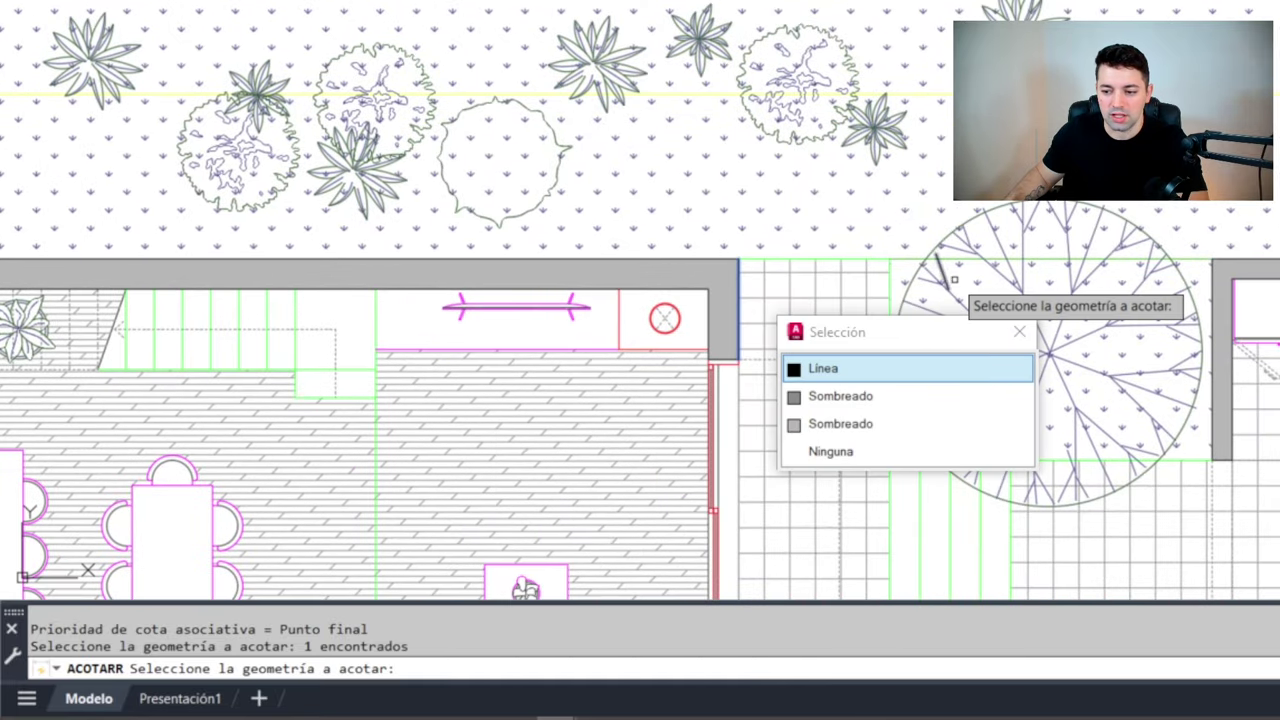
pyautogui.click(880, 368)
pyautogui.click(1104, 296)
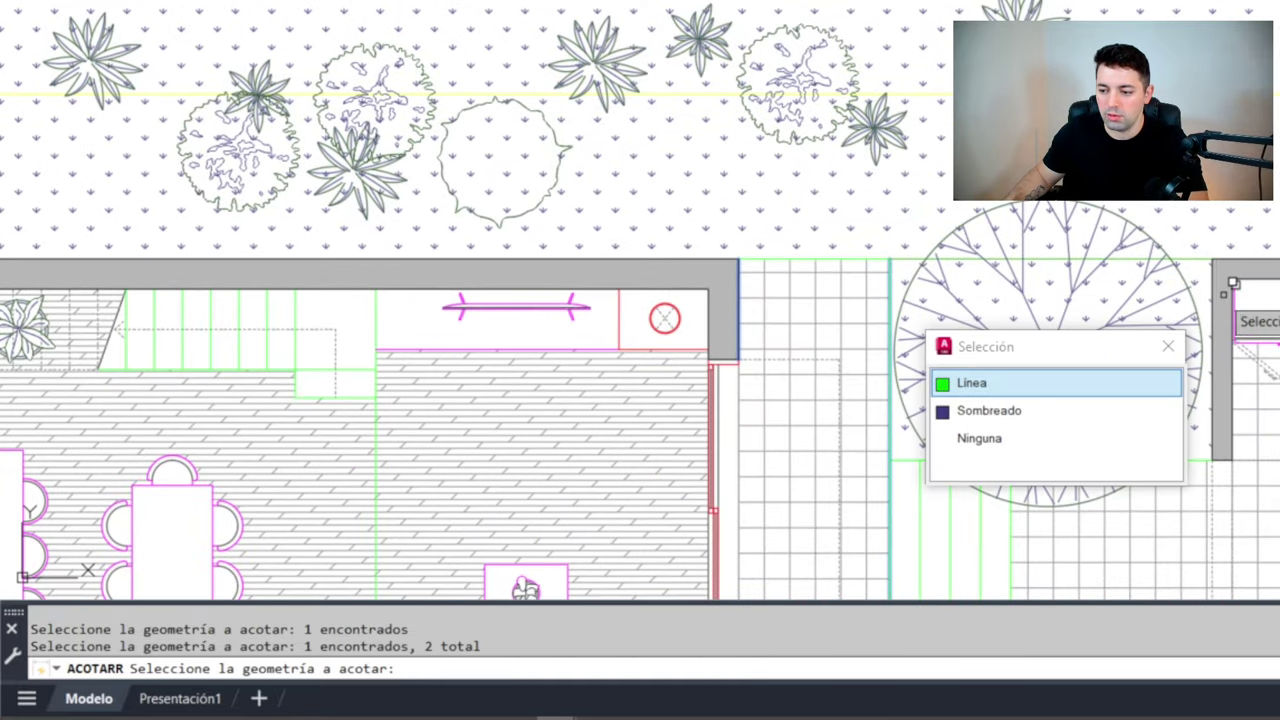
pyautogui.click(1112, 380)
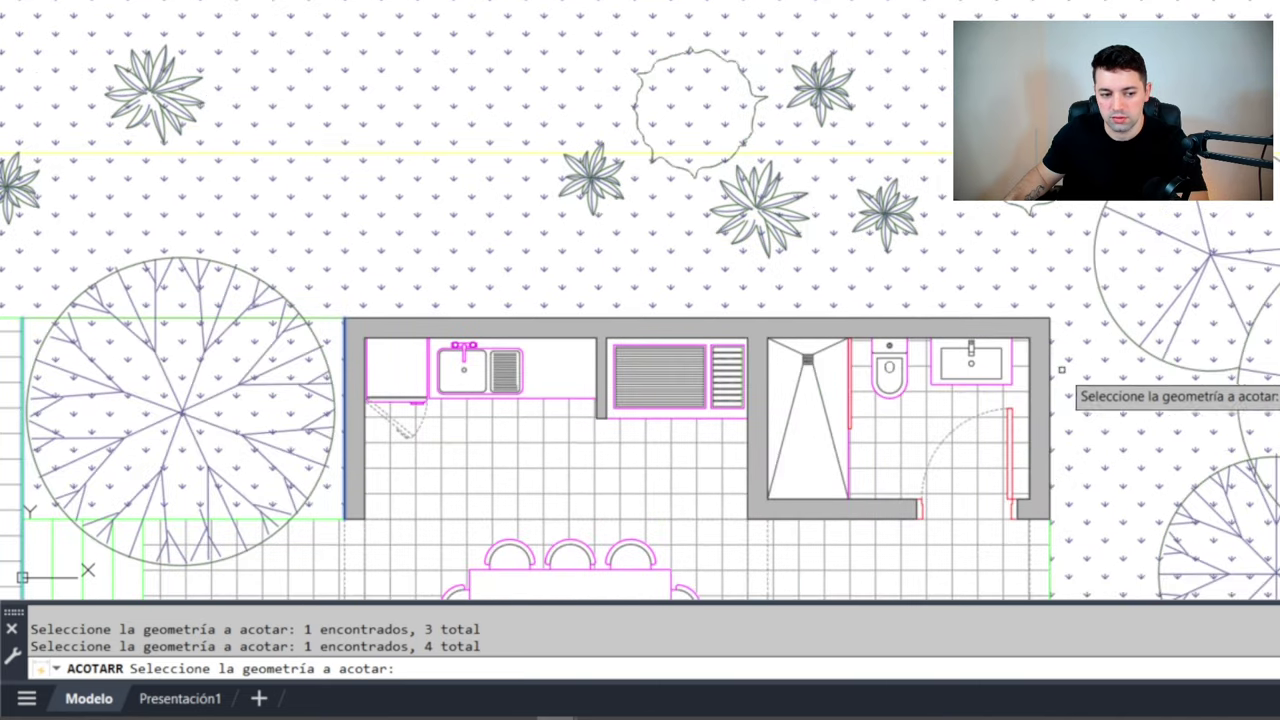
pyautogui.click(1062, 384)
pyautogui.scroll(-5, 1035, 365)
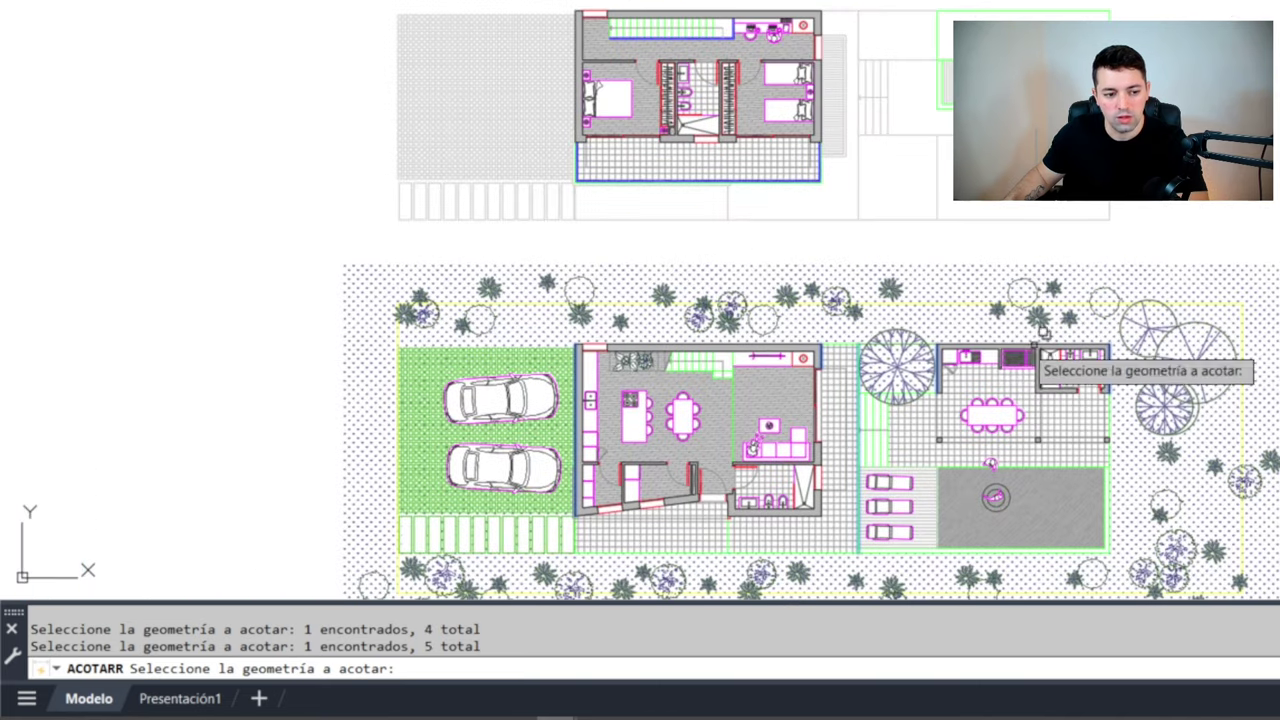
pyautogui.scroll(2, 817, 346)
pyautogui.scroll(2, 698, 315)
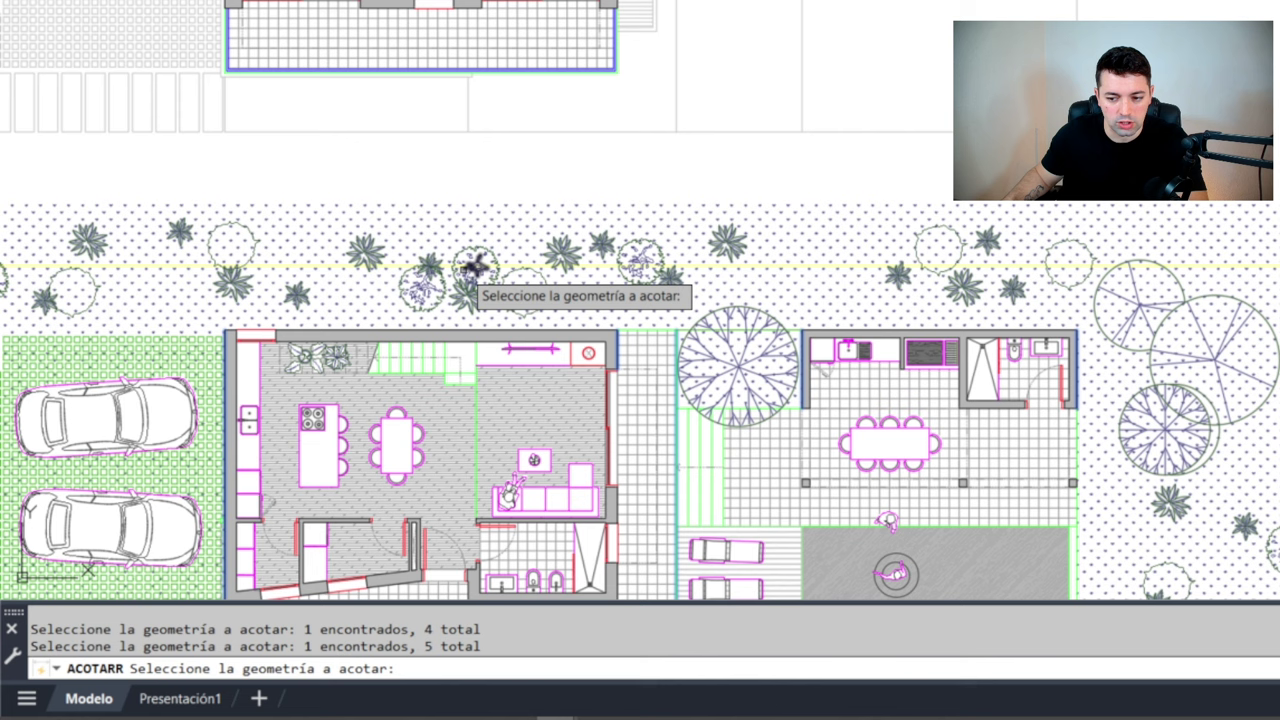
pyautogui.press('Return')
pyautogui.write('L')
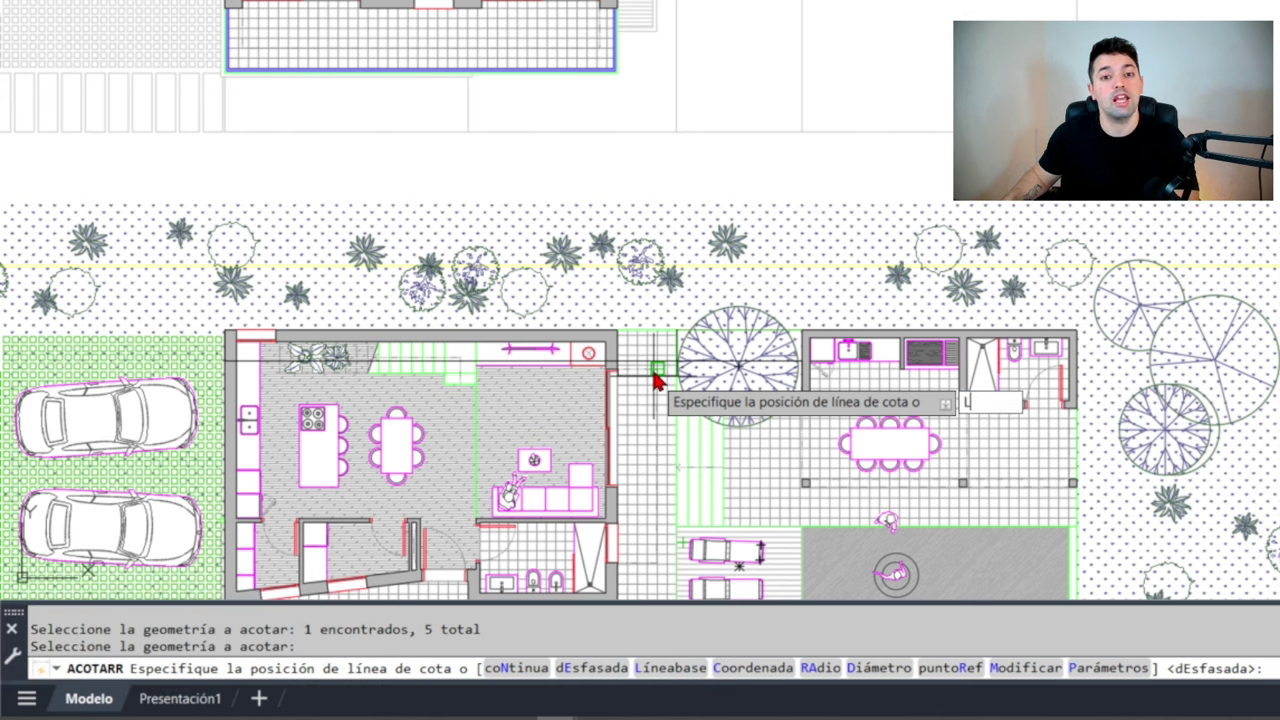
# Place Líneabase dimensions of 10.00, 11.50, 14.70 and 21.70 above the plan
pyautogui.press('Return')
pyautogui.scroll(2, 606, 309)
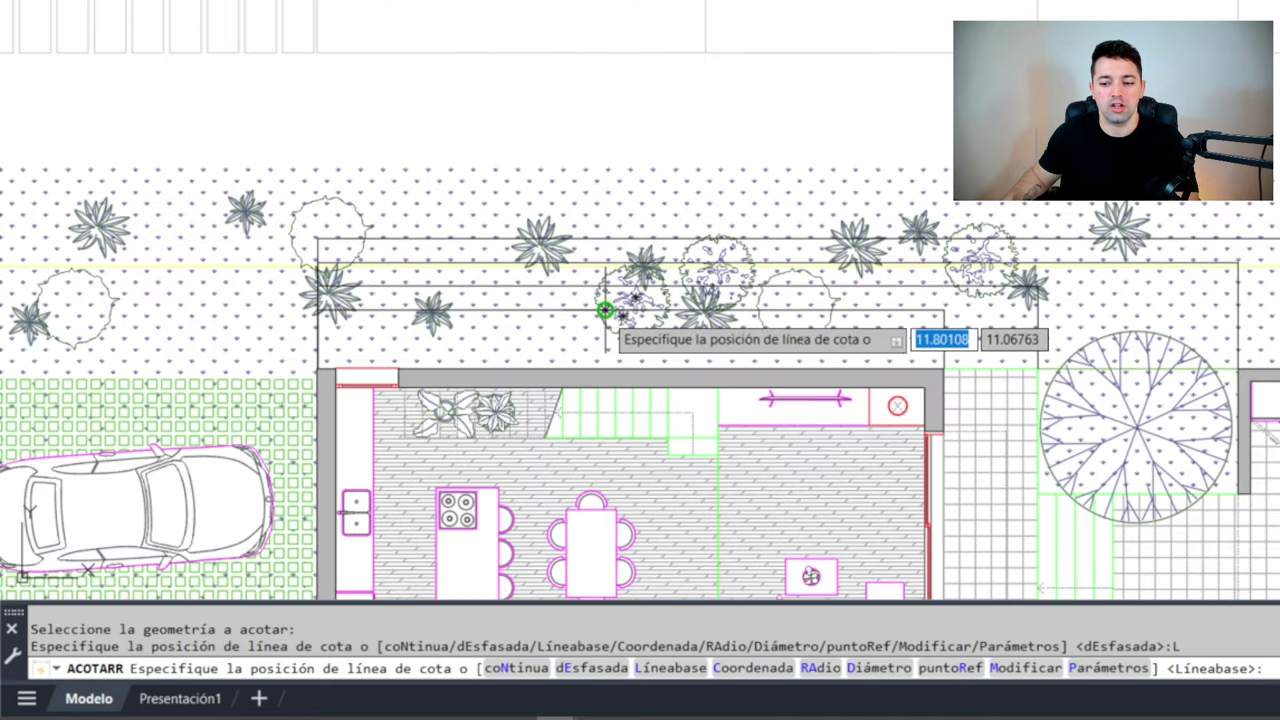
pyautogui.moveTo(758, 320)
pyautogui.mouseDown(button='middle')
pyautogui.moveTo(601, 382)
pyautogui.moveTo(616, 350)
pyautogui.mouseUp(button='middle')
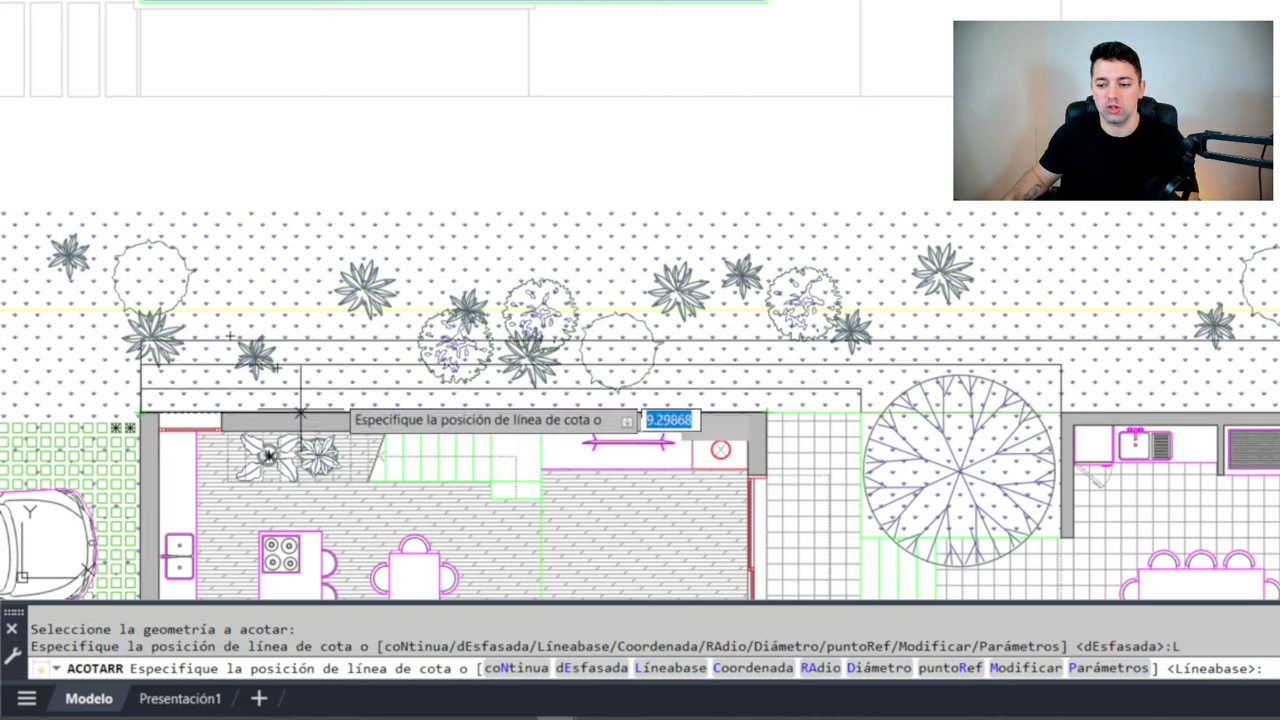
pyautogui.scroll(-3, 757, 405)
pyautogui.scroll(3, 760, 395)
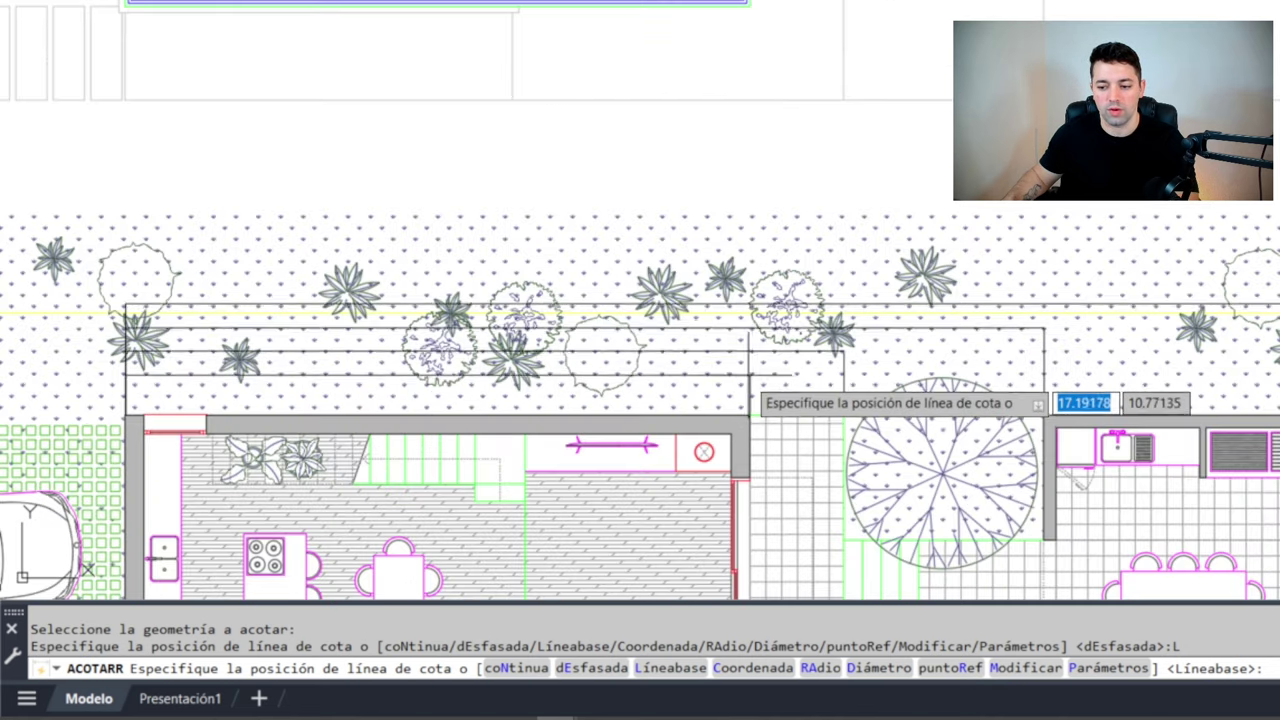
pyautogui.click(747, 388)
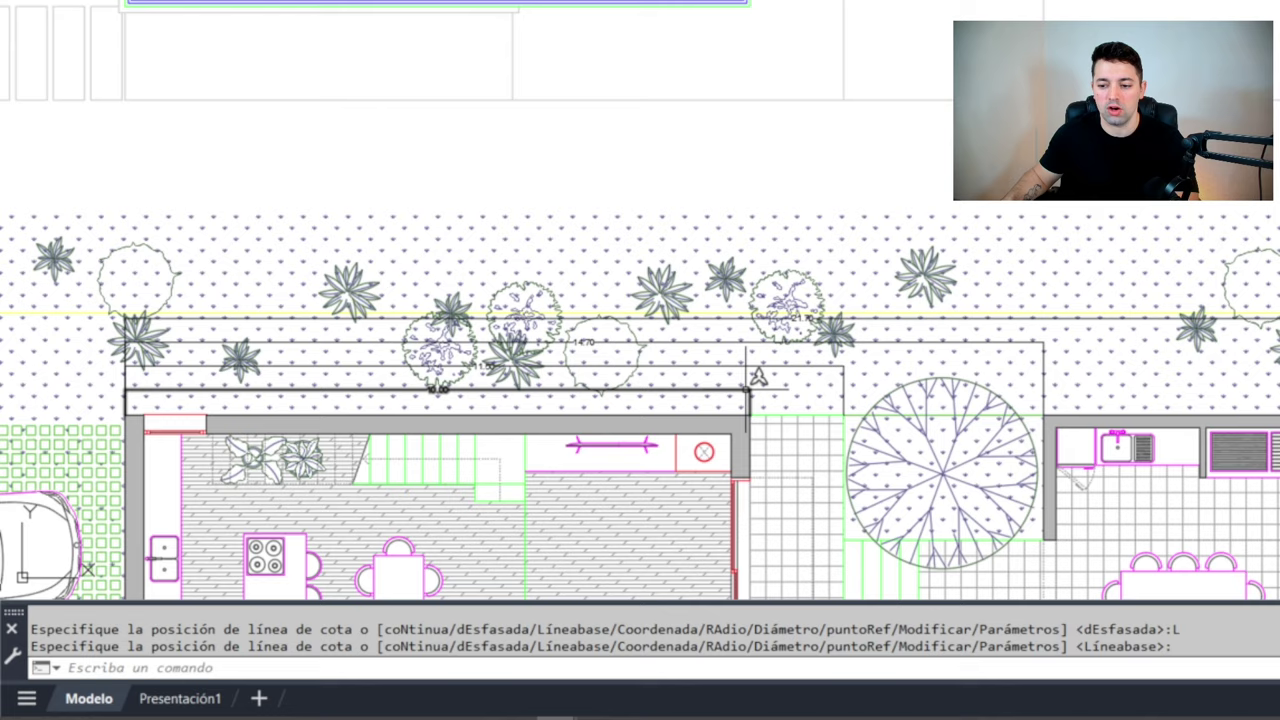
pyautogui.scroll(3, 384, 404)
pyautogui.scroll(2, 790, 326)
pyautogui.scroll(-4, 412, 440)
pyautogui.moveTo(879, 352); pyautogui.dragTo(475, 415, button='middle')
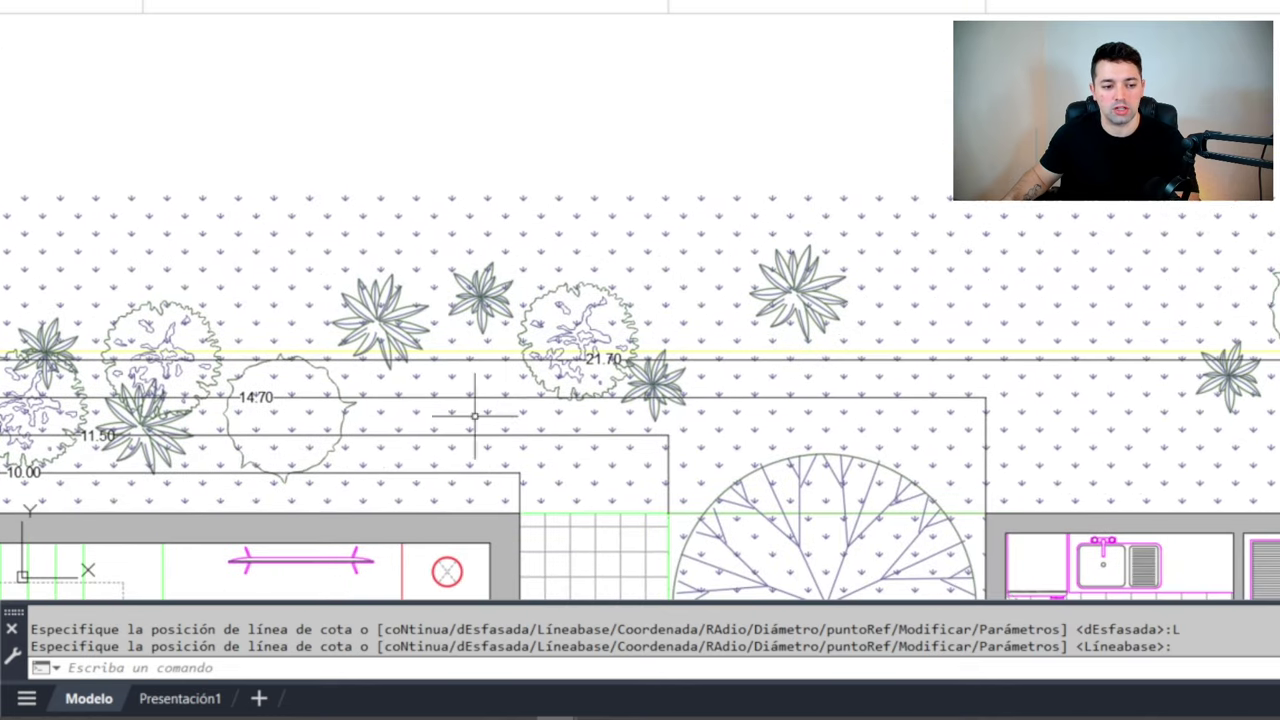
pyautogui.scroll(2, 770, 380)
pyautogui.scroll(-2, 600, 380)
pyautogui.moveTo(100, 420); pyautogui.dragTo(376, 385, button='middle')
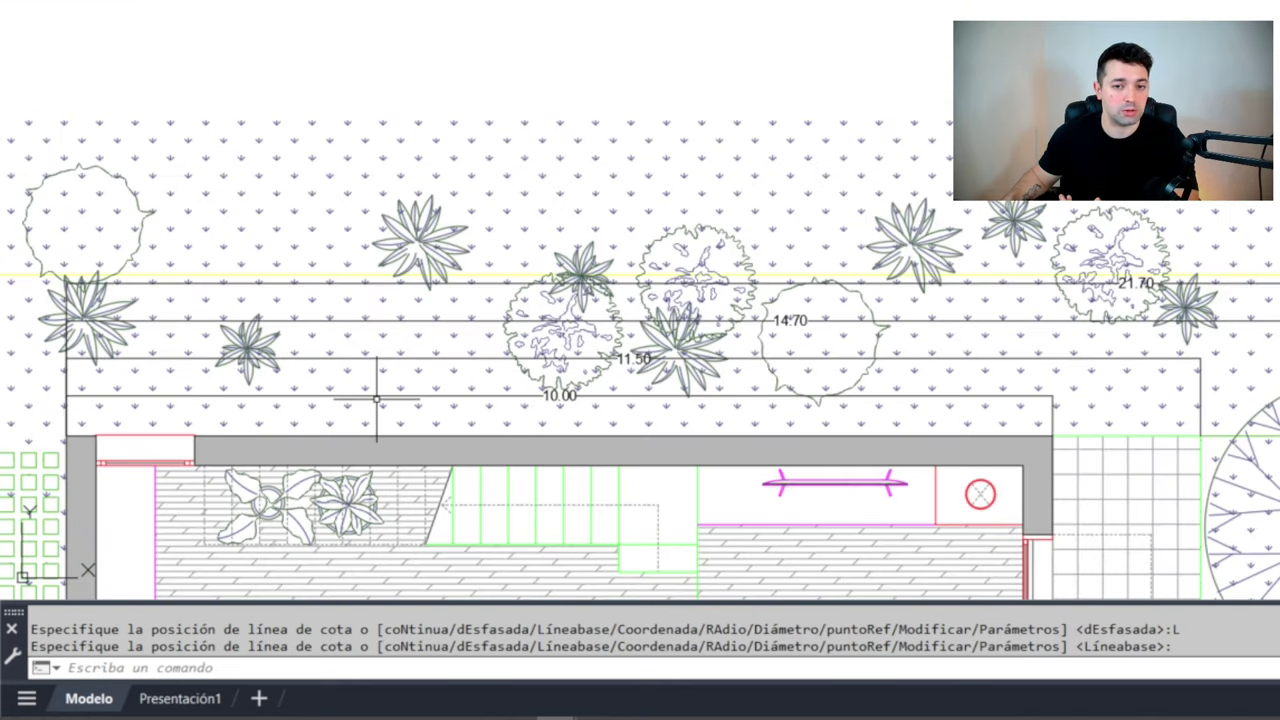
pyautogui.scroll(2, 408, 350)
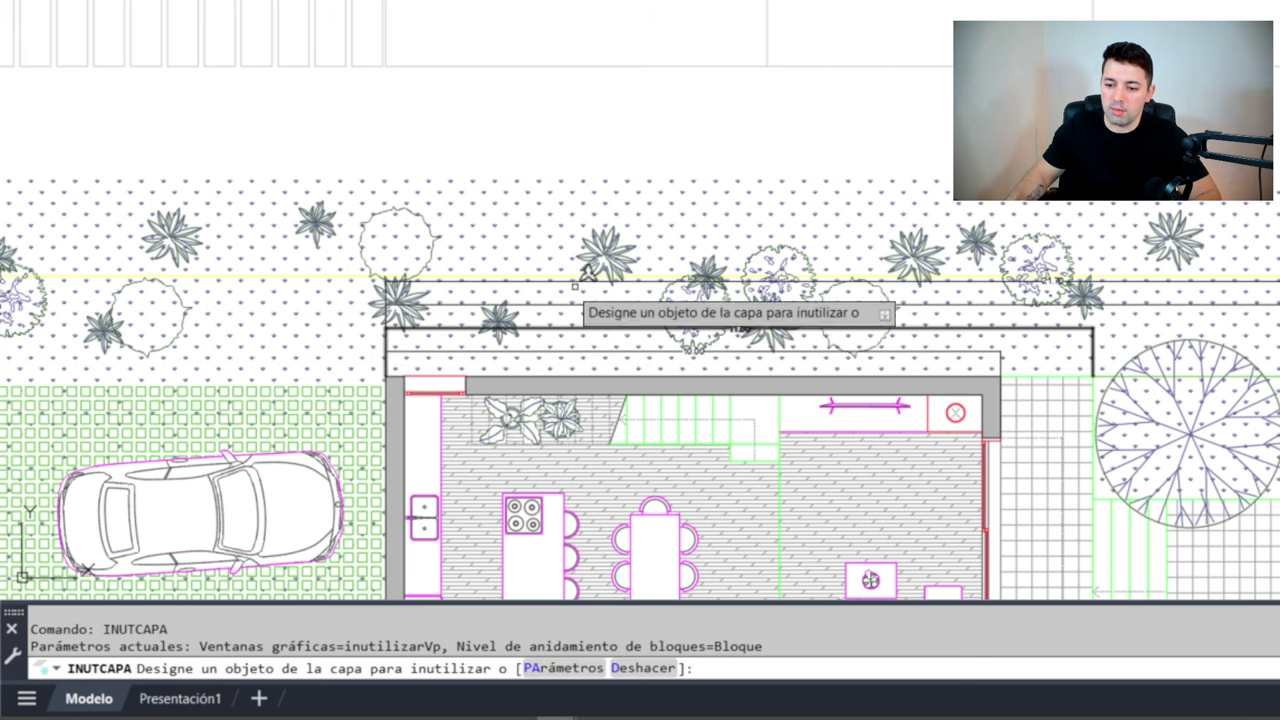
# Freeze the two _VEGETACIÓN layers by picking the plants
pyautogui.click(634, 224)
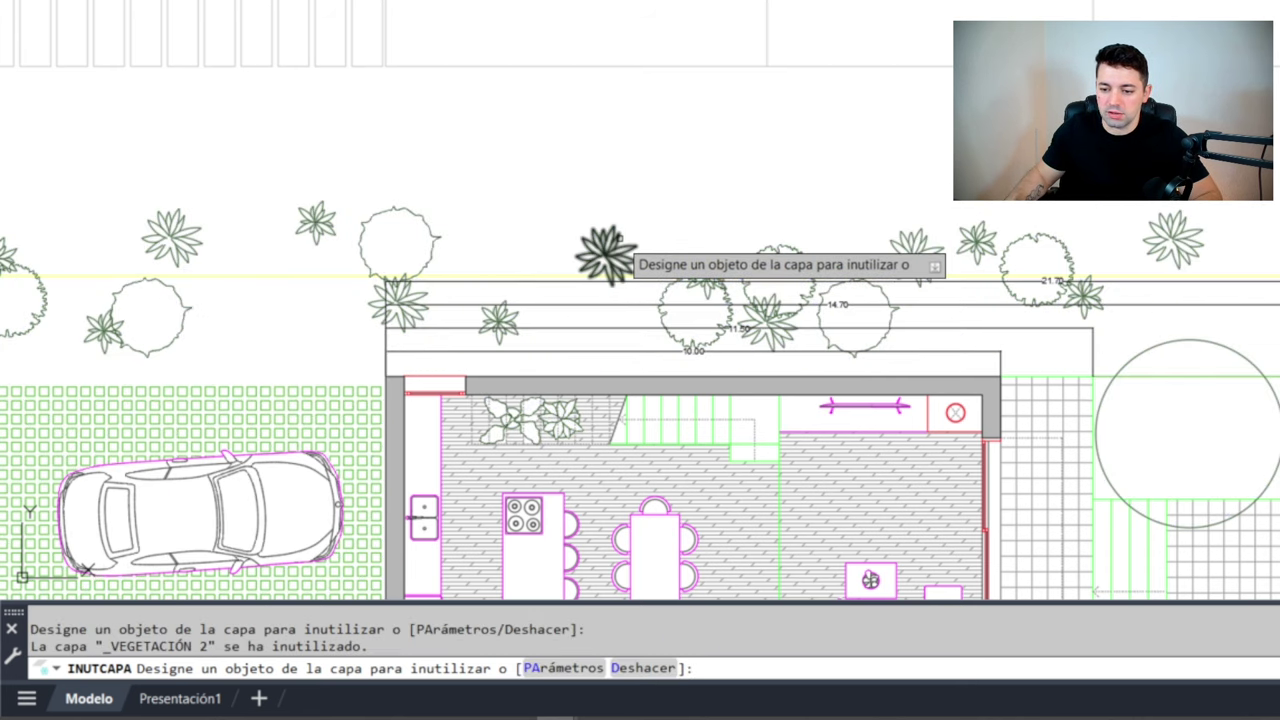
pyautogui.click(612, 250)
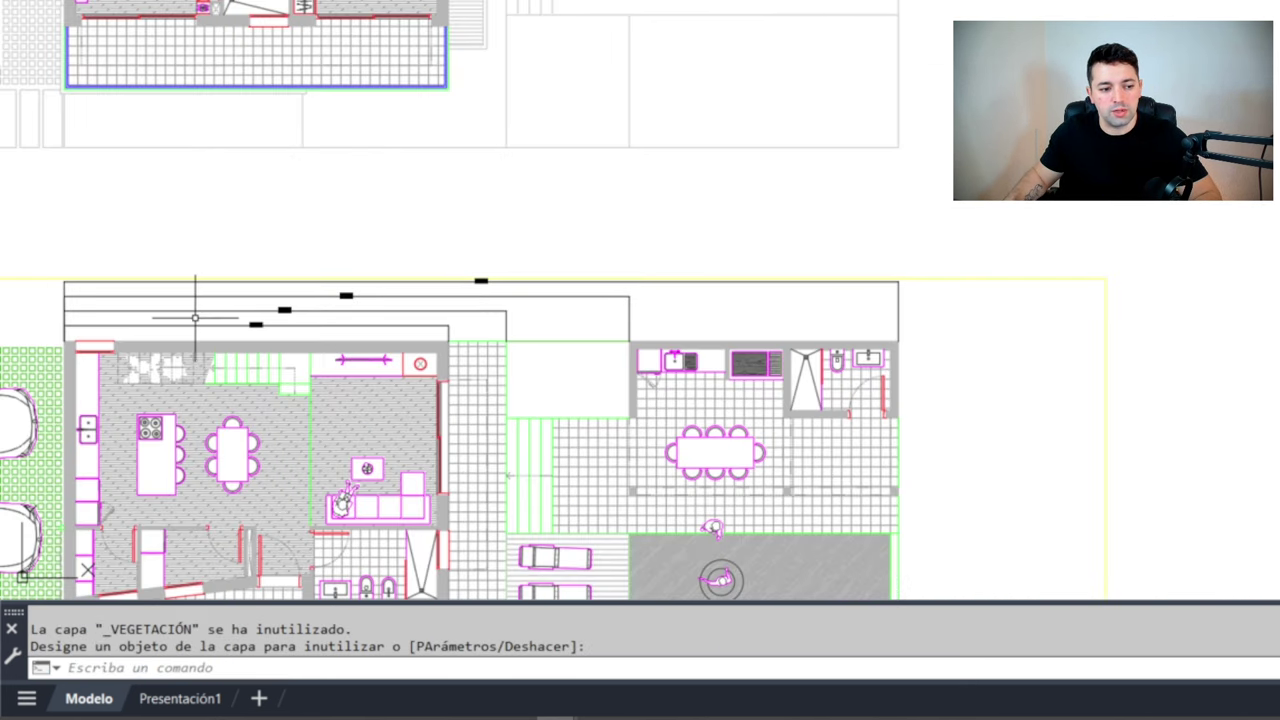
pyautogui.scroll(1, 477, 277)
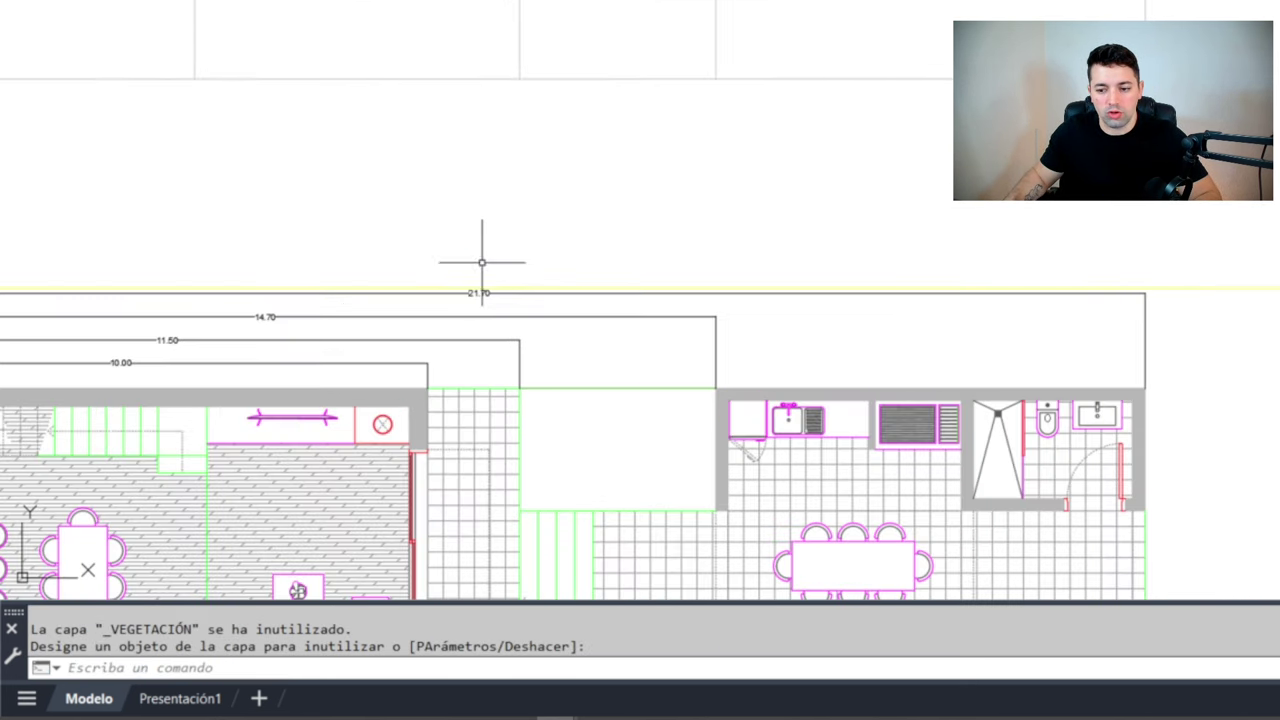
pyautogui.scroll(1, 477, 277)
pyautogui.moveTo(278, 353); pyautogui.dragTo(445, 351, button='middle')
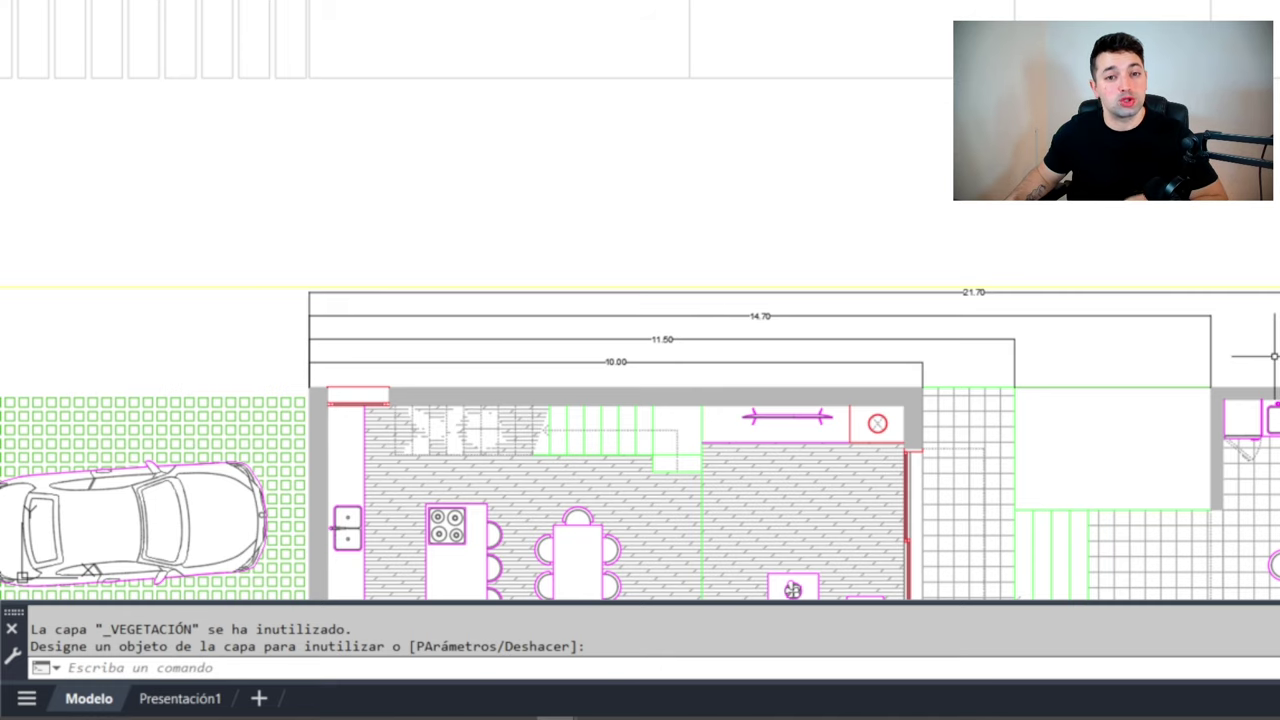
# Delete the four baseline dimensions above the ground-floor plan
pyautogui.click(1268, 362)
pyautogui.press('Escape')
pyautogui.press('Escape')
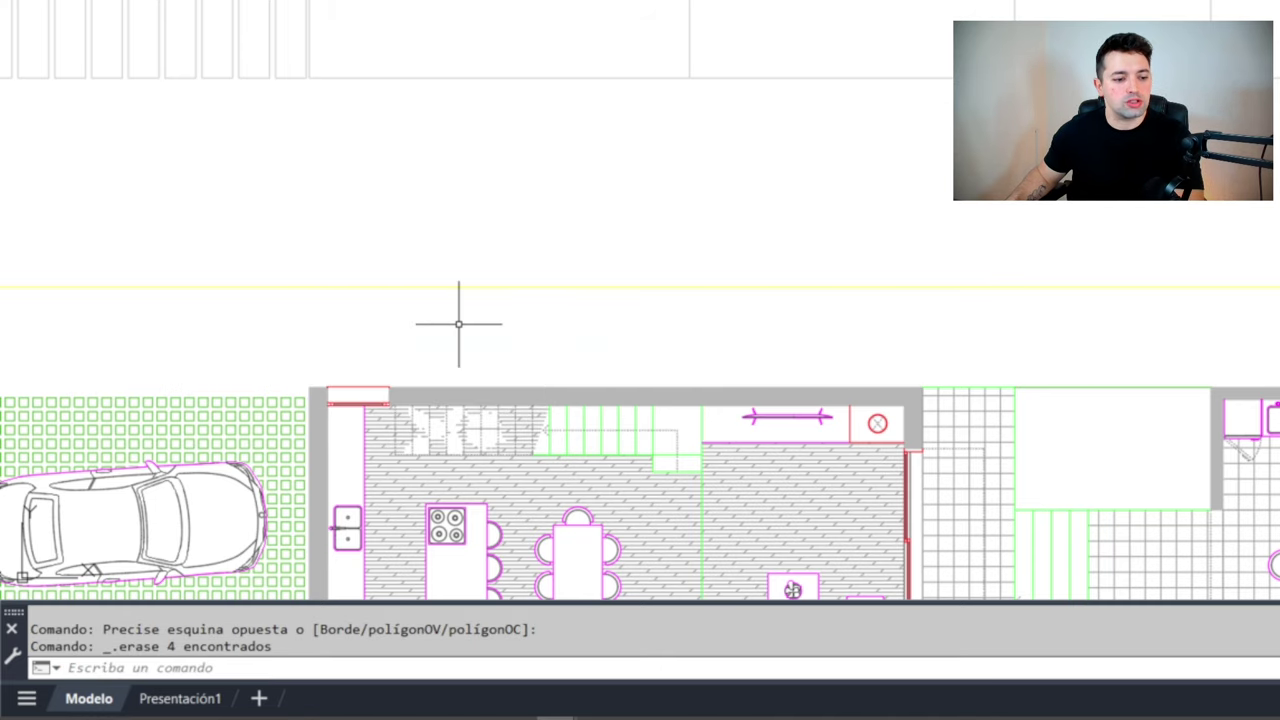
pyautogui.scroll(-3, 457, 323)
pyautogui.scroll(-3, 600, 300)
pyautogui.moveTo(600, 200); pyautogui.dragTo(600, 400, button='middle')
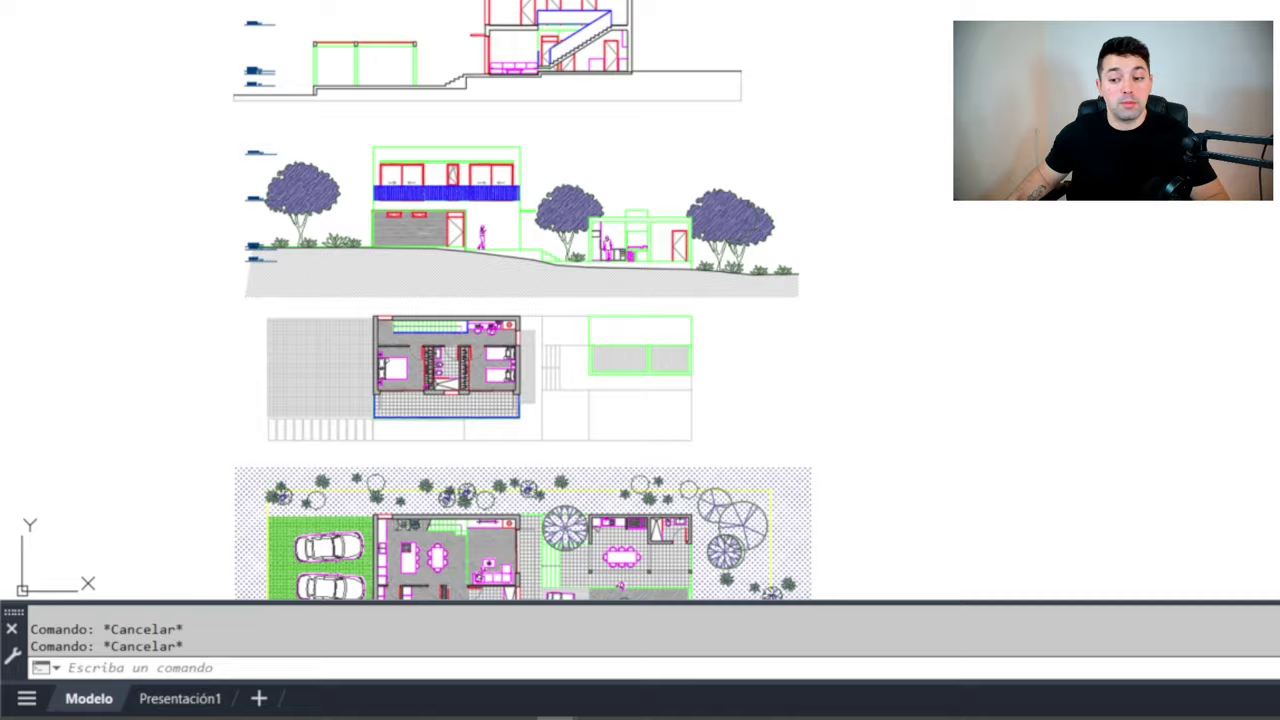
pyautogui.scroll(4, 500, 250)
pyautogui.scroll(3, 557, 237)
pyautogui.scroll(3, 557, 237)
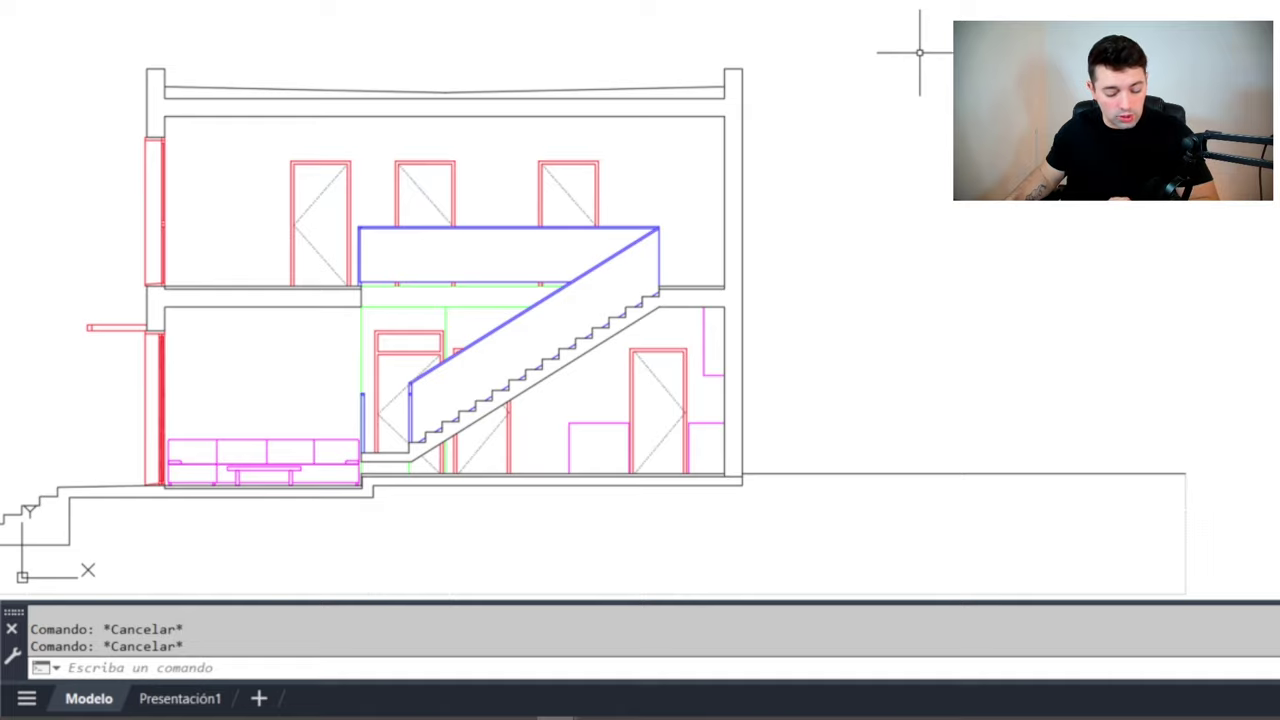
pyautogui.write('l')
pyautogui.press('Return')
pyautogui.click(724, 286)
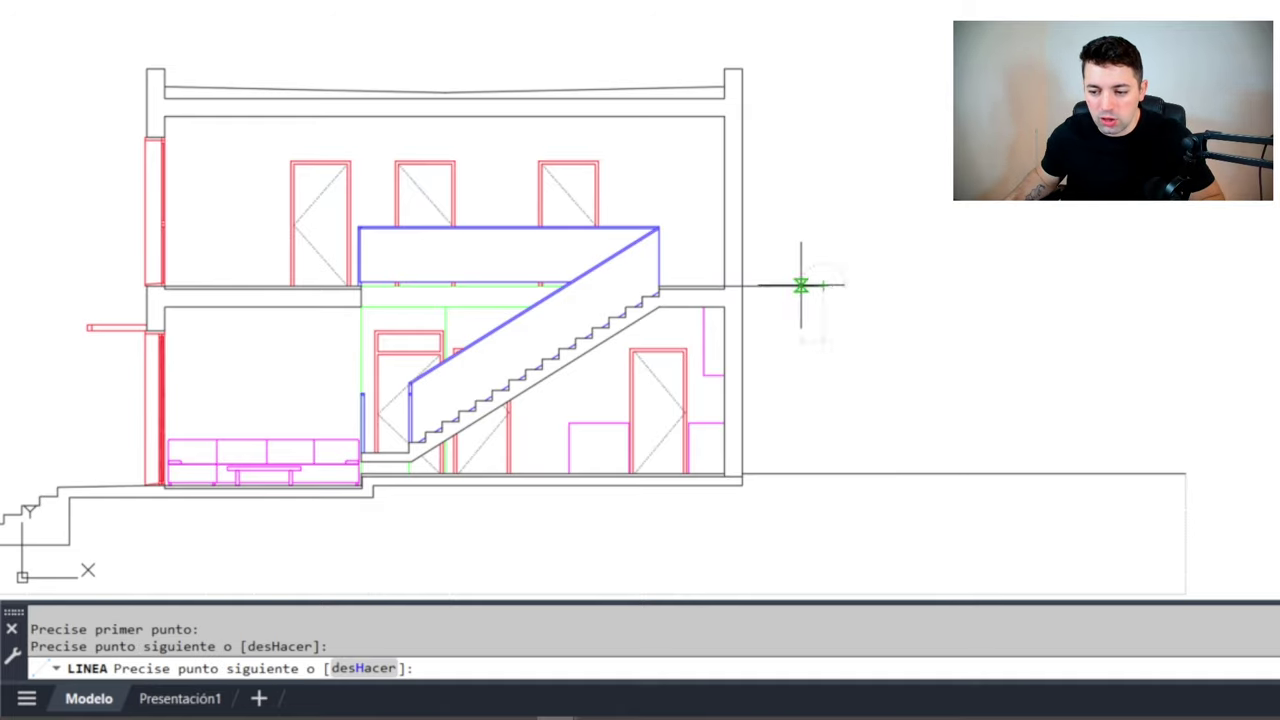
pyautogui.press('Return')
pyautogui.press('Return')
pyautogui.click(791, 286)
pyautogui.press('Escape')
pyautogui.click(822, 271)
pyautogui.click(778, 287)
pyautogui.press('Delete')
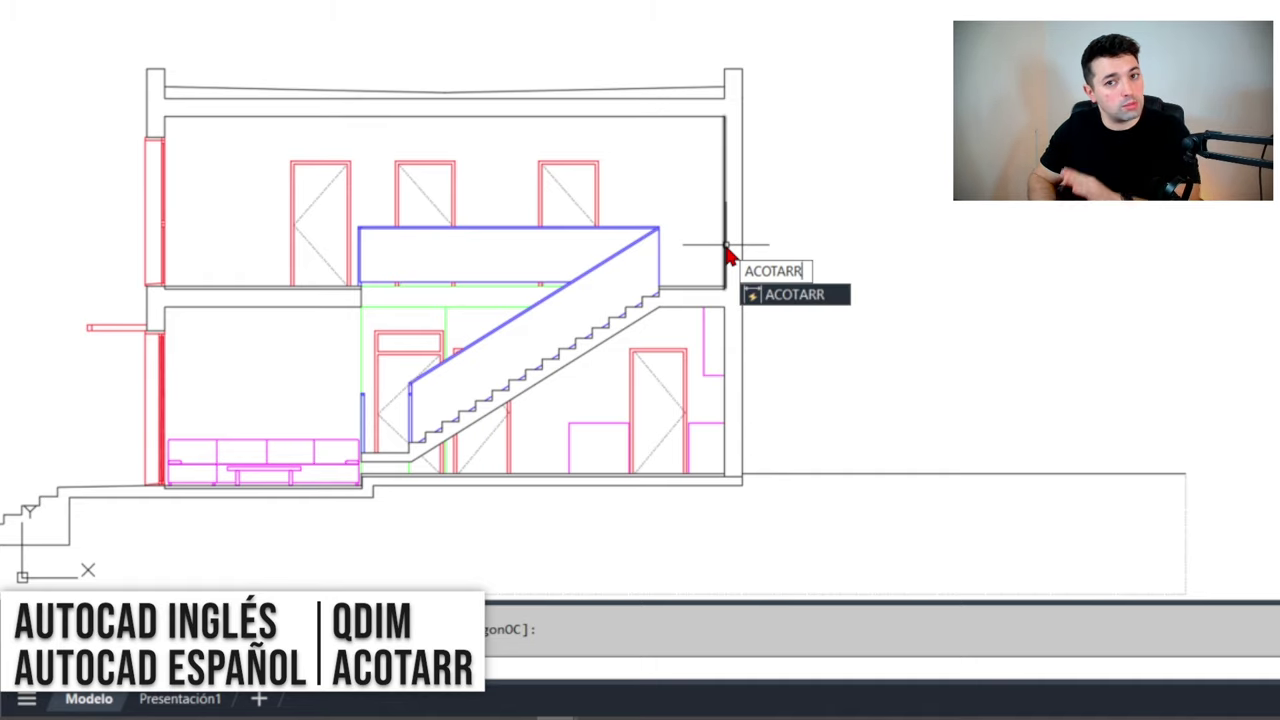
# Run ACOTARR and select the section's ground floor, upper floor and roof lines
pyautogui.write('ACOTARR')
pyautogui.press('Return')
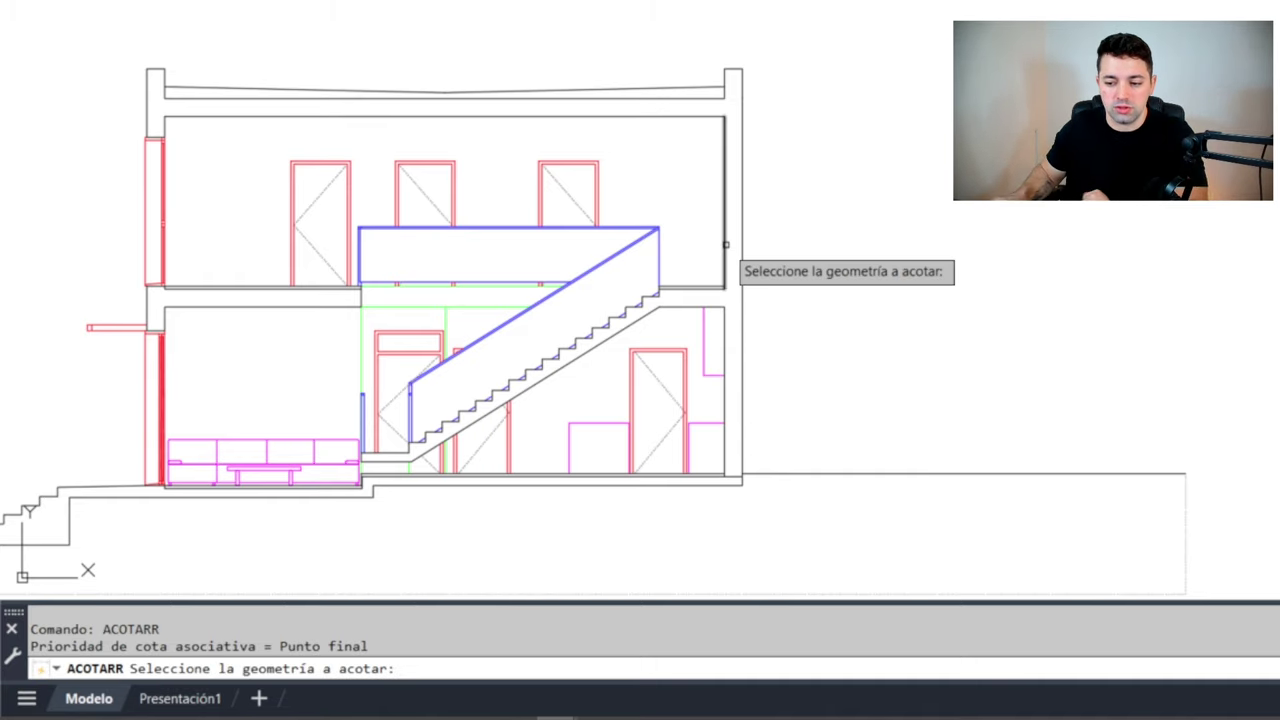
pyautogui.click(707, 477)
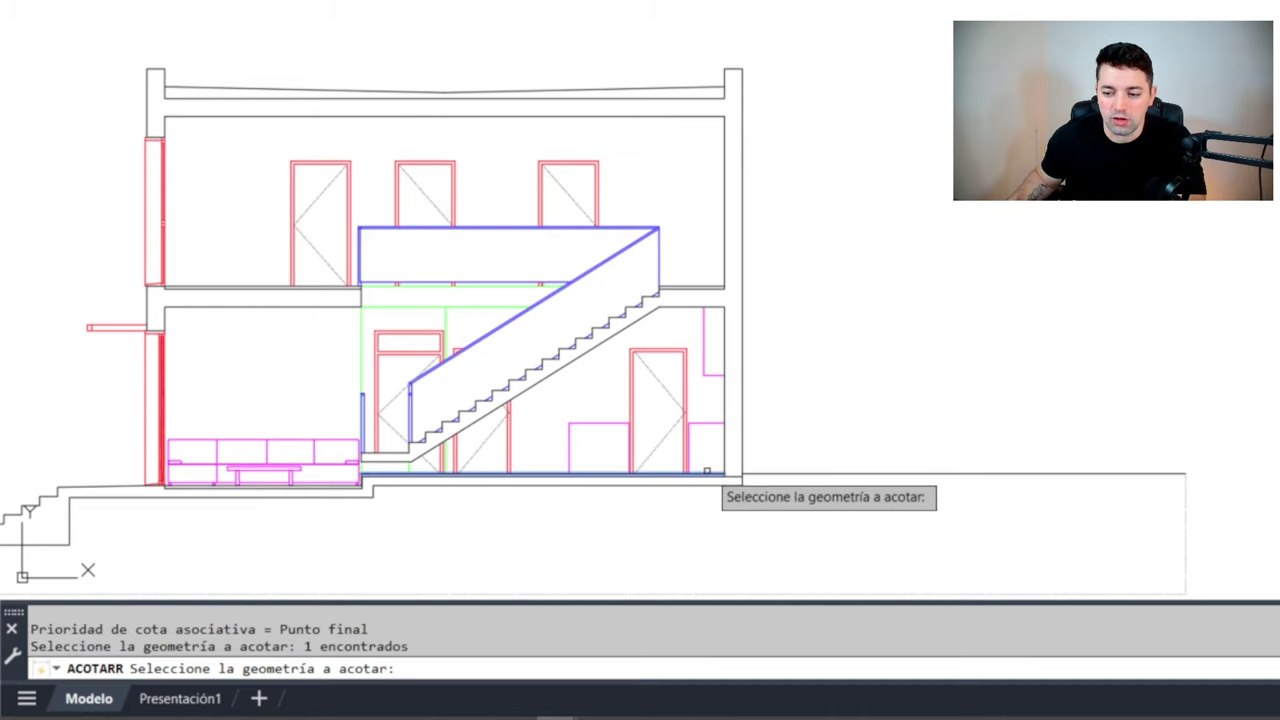
pyautogui.click(692, 286)
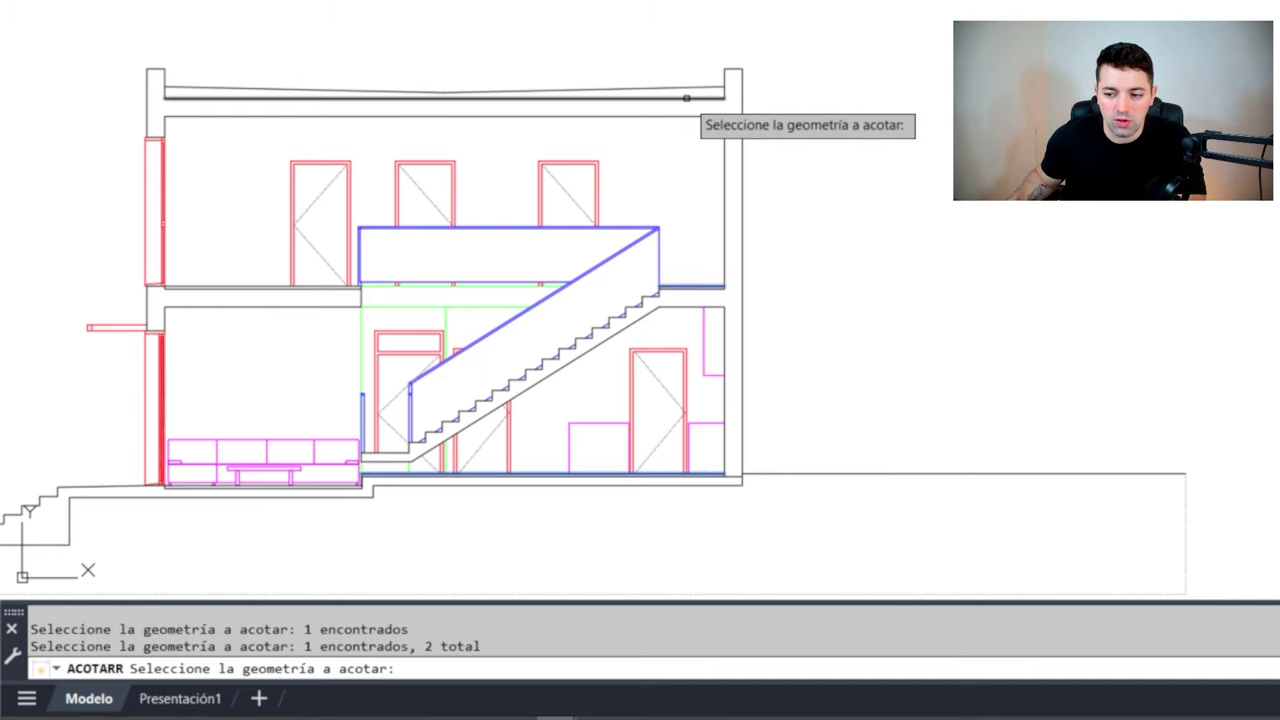
pyautogui.click(700, 122)
pyautogui.keyDown('shift'); pyautogui.click(700, 122); pyautogui.keyUp('shift')
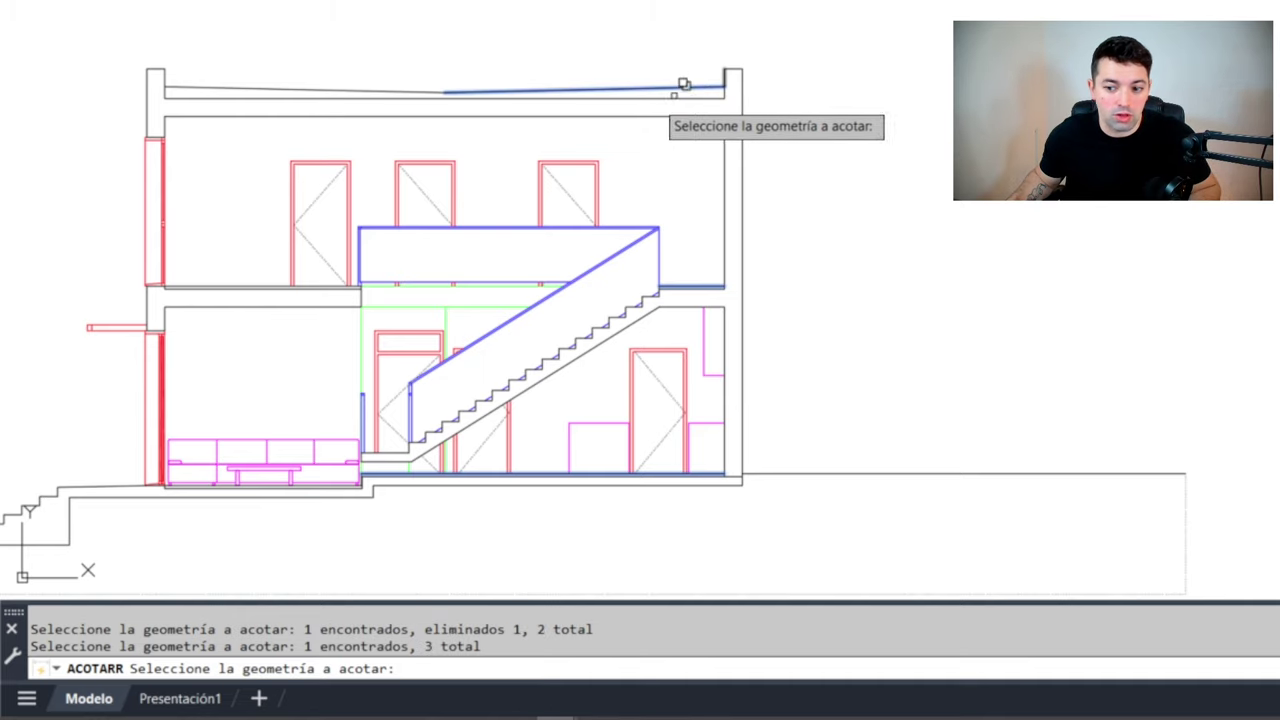
pyautogui.moveTo(600, 126); pyautogui.dragTo(488, 149, button='middle')
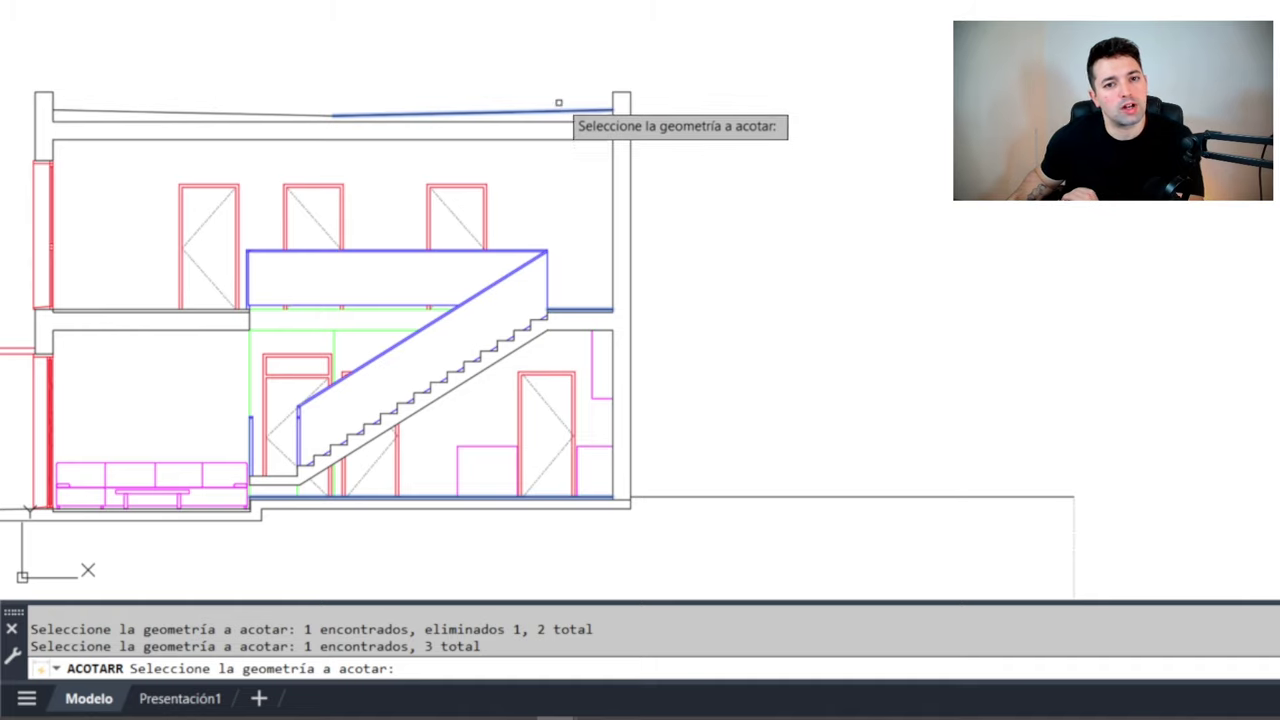
pyautogui.press('Return')
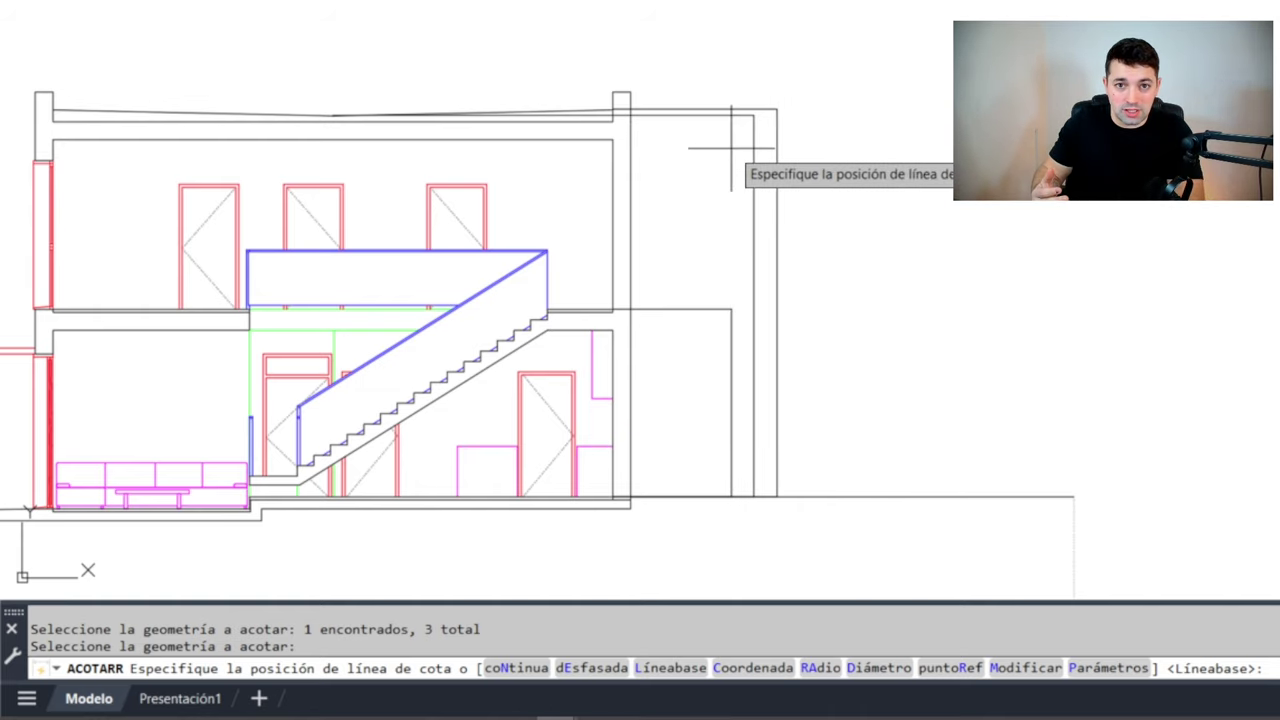
# Switch the section's quick dimension to the Coordenada (ordinate) option
pyautogui.scroll(2, 721, 212)
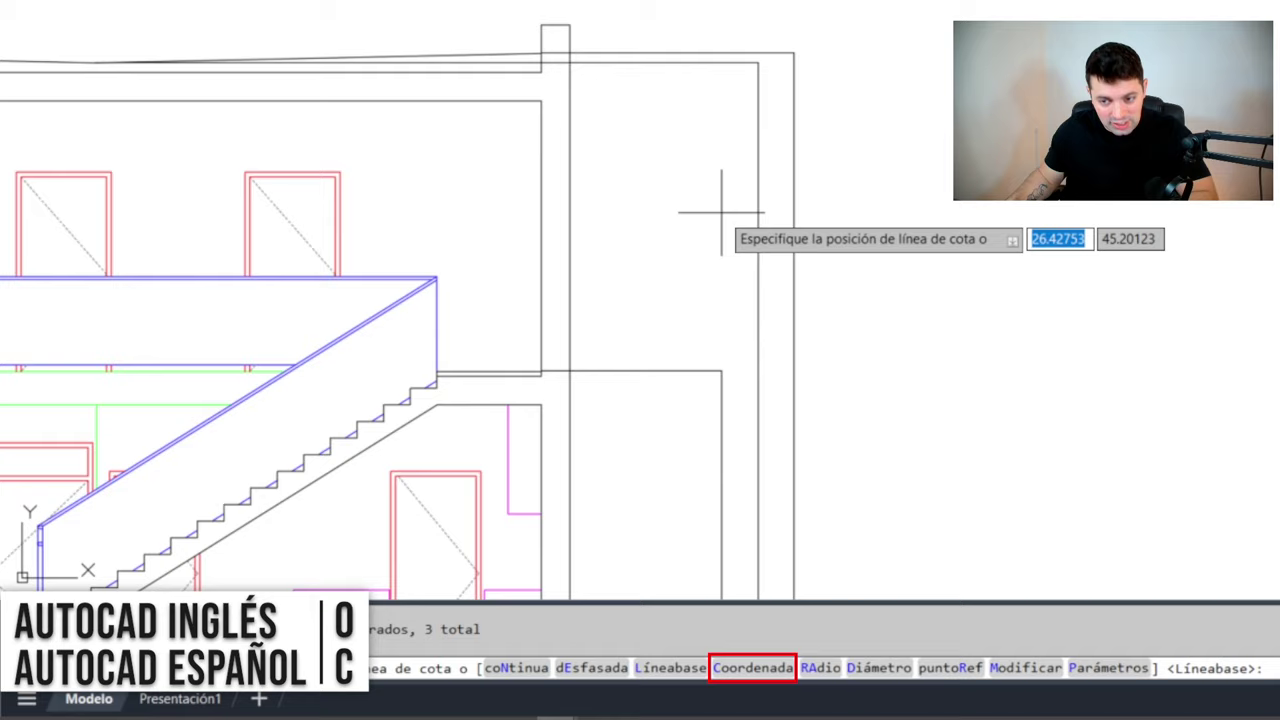
pyautogui.scroll(-2, 721, 212)
pyautogui.write('C')
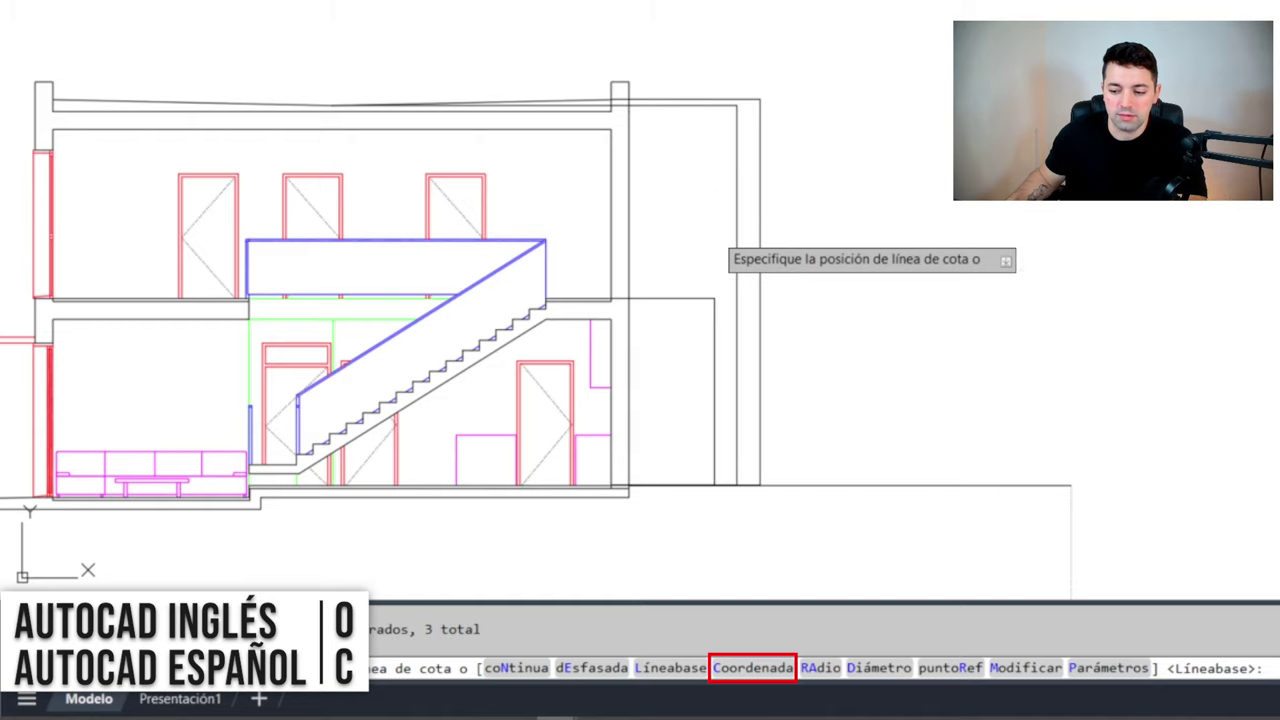
pyautogui.press('Return')
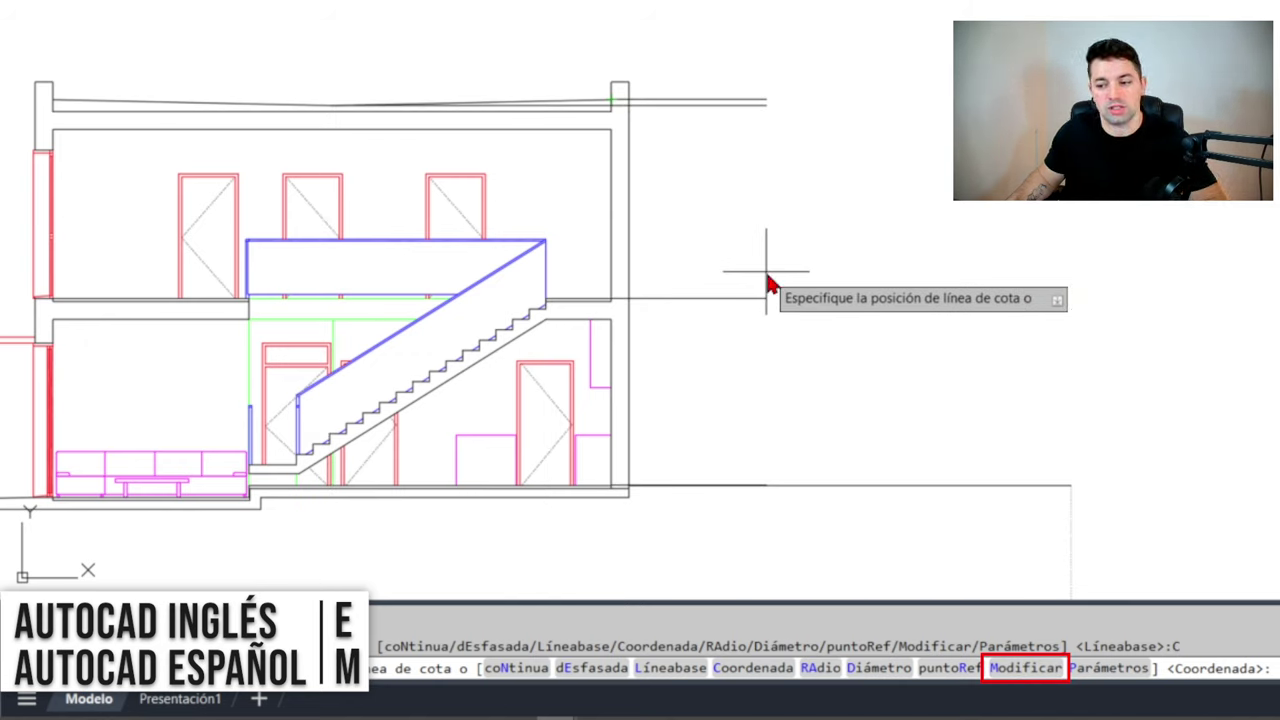
pyautogui.write('M')
# Remove one unwanted dimension point, keeping only the roof, upper floor and ground levels
pyautogui.press('Return')
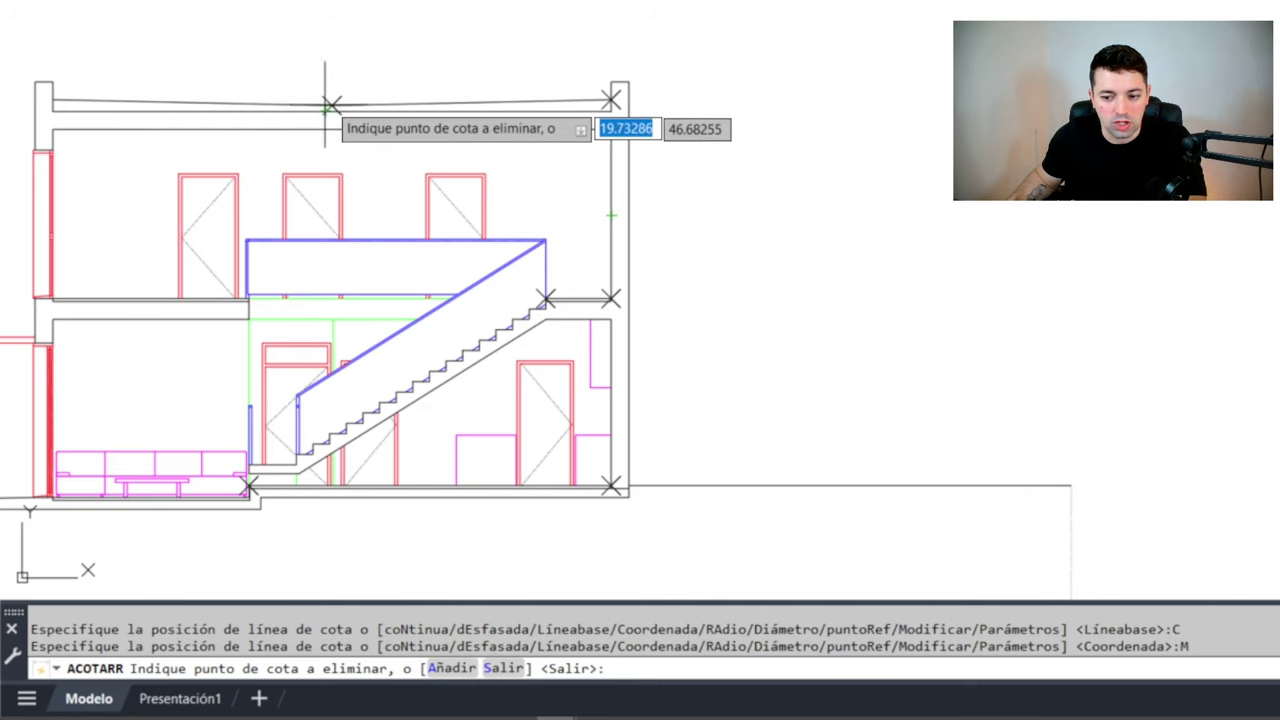
pyautogui.click(331, 104)
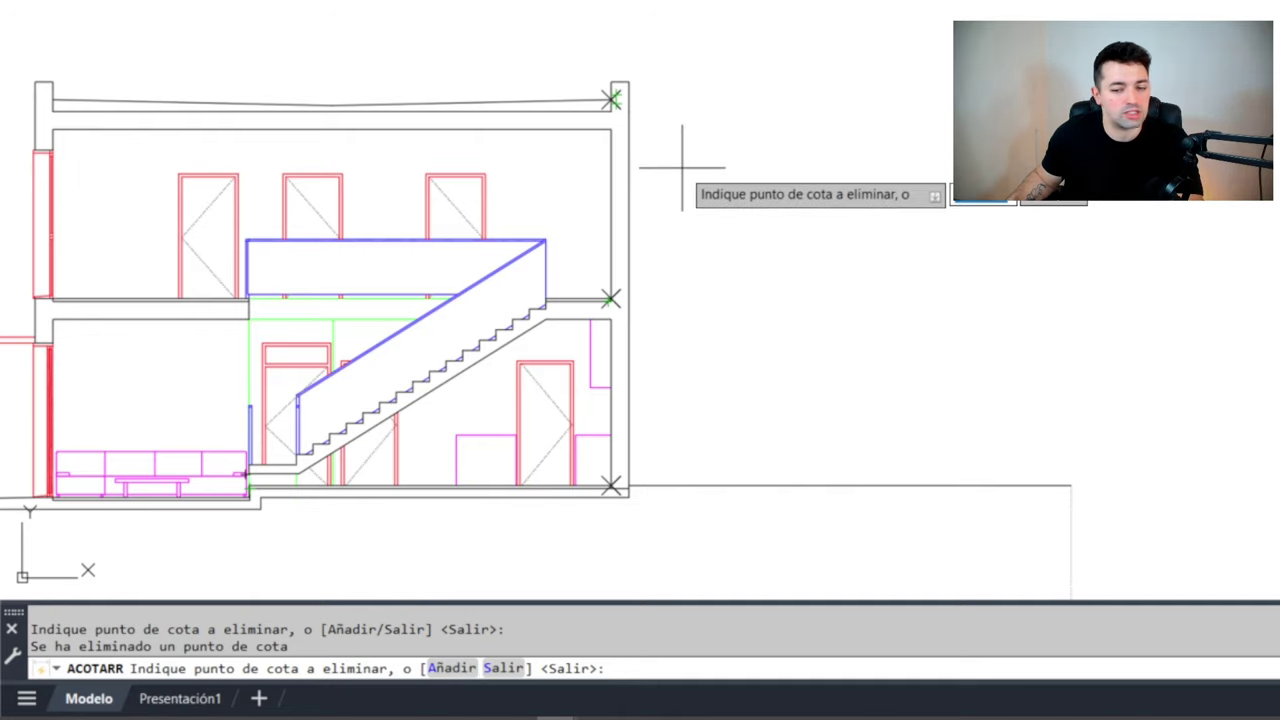
pyautogui.press('Return')
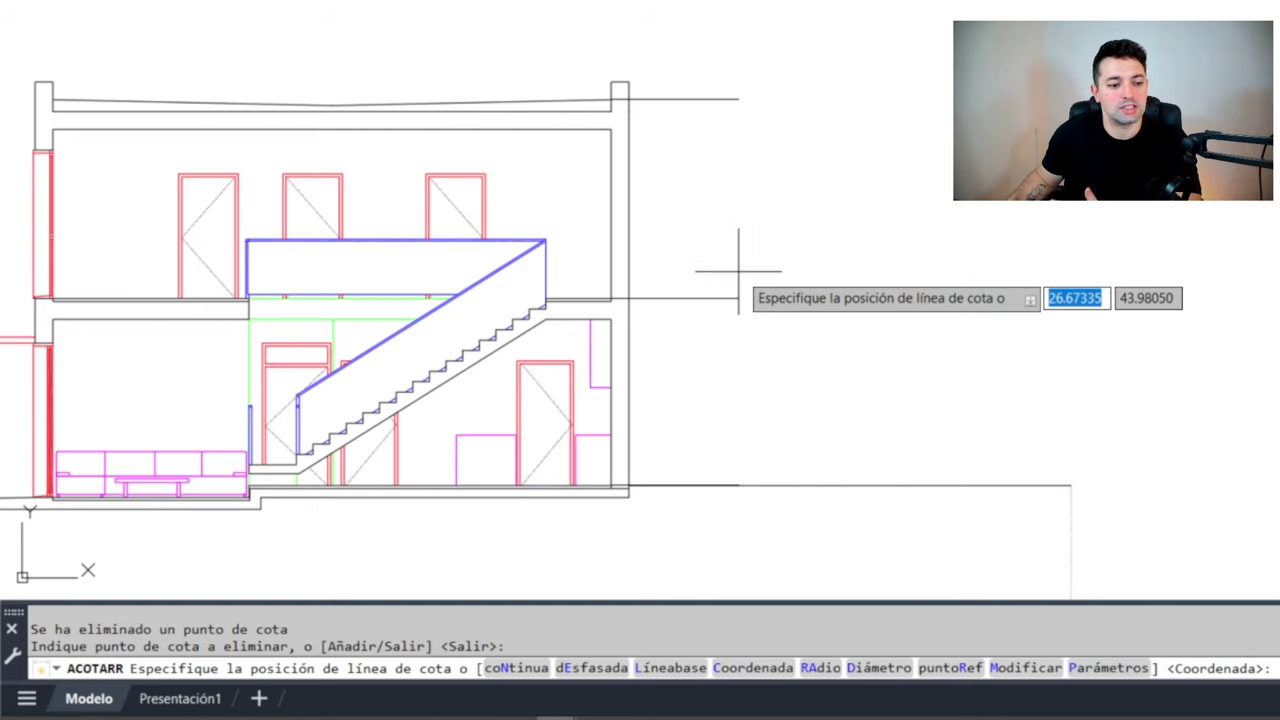
# Reset the ordinate zero reference to the ground floor corner of the section
pyautogui.moveTo(751, 257); pyautogui.dragTo(684, 260, button='middle')
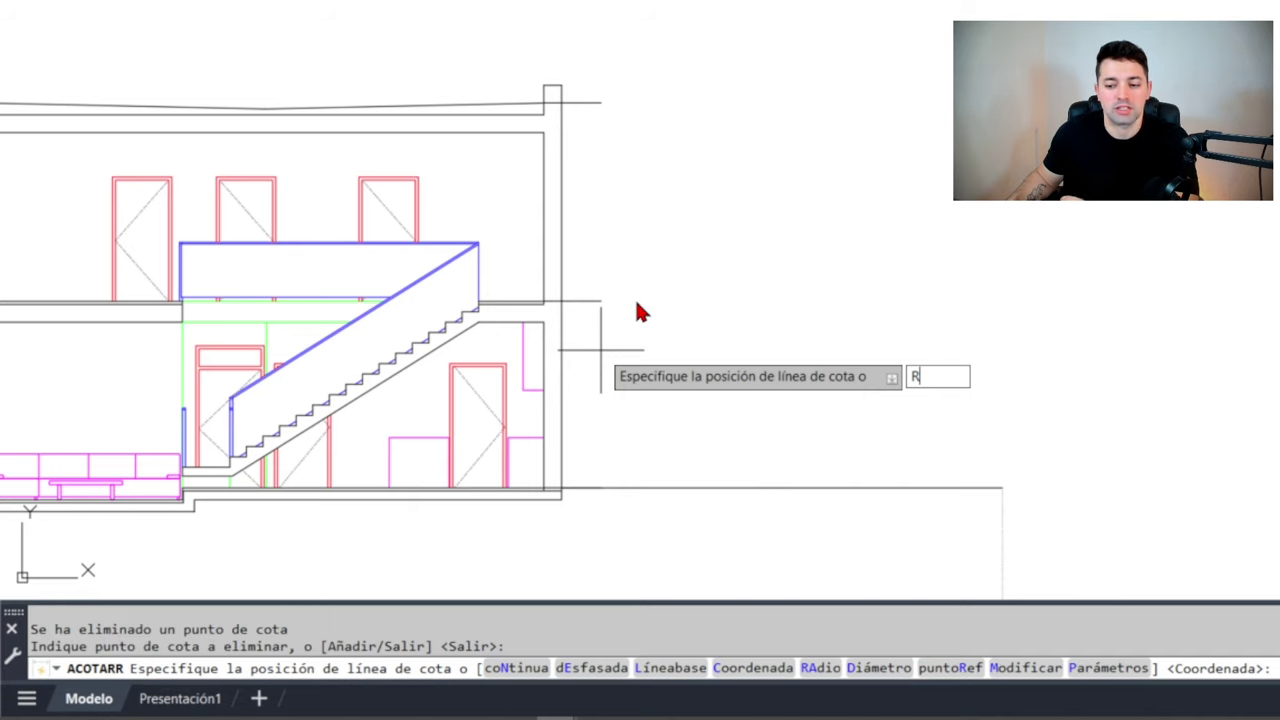
pyautogui.press('Return')
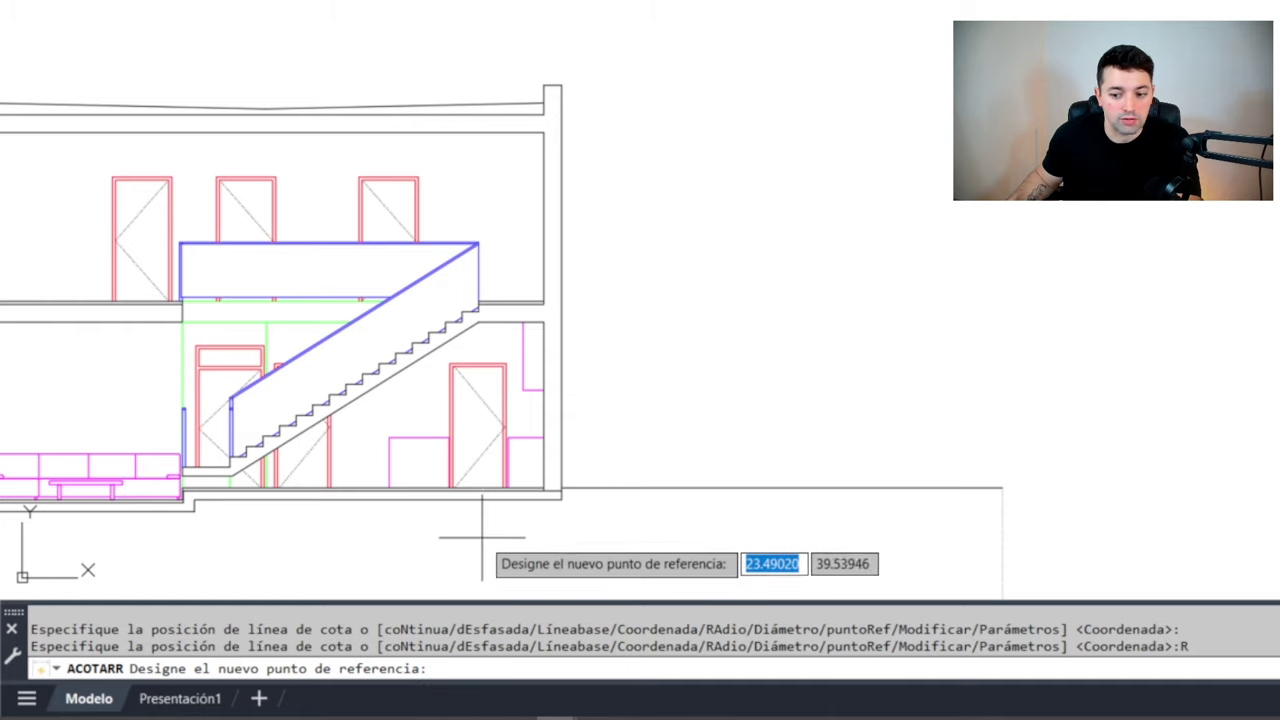
pyautogui.scroll(6, 534, 502)
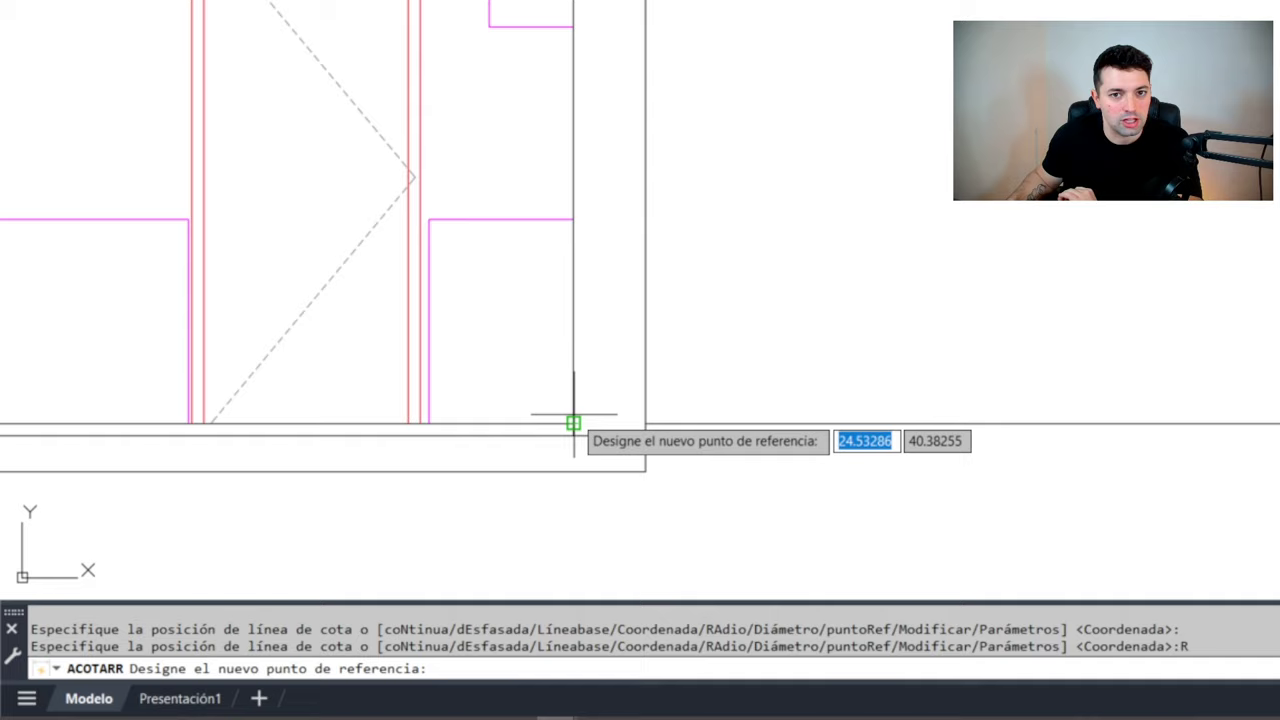
pyautogui.click(573, 424)
# Place the level marks 0.00, 3.15 and 6.50 to the right of the building
pyautogui.scroll(-5, 837, 180)
pyautogui.scroll(3, 837, 180)
pyautogui.scroll(-3, 829, 200)
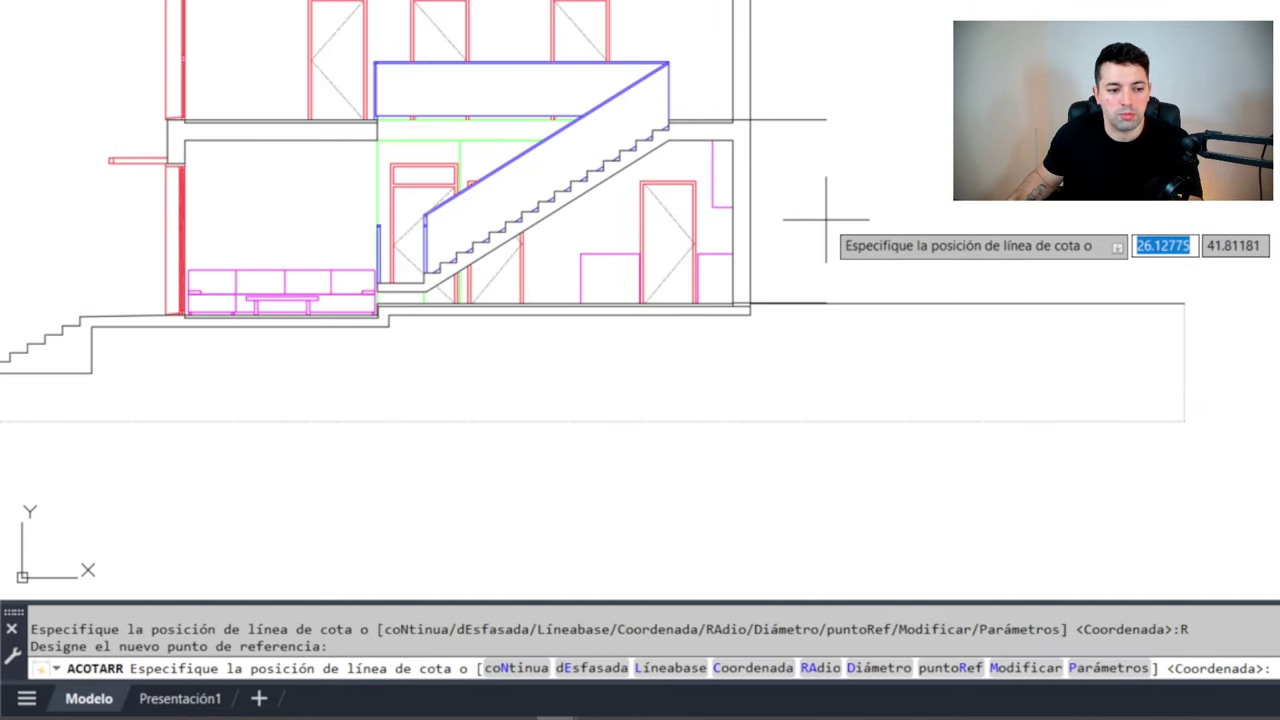
pyautogui.moveTo(829, 206); pyautogui.dragTo(606, 393, button='middle')
pyautogui.click(593, 380)
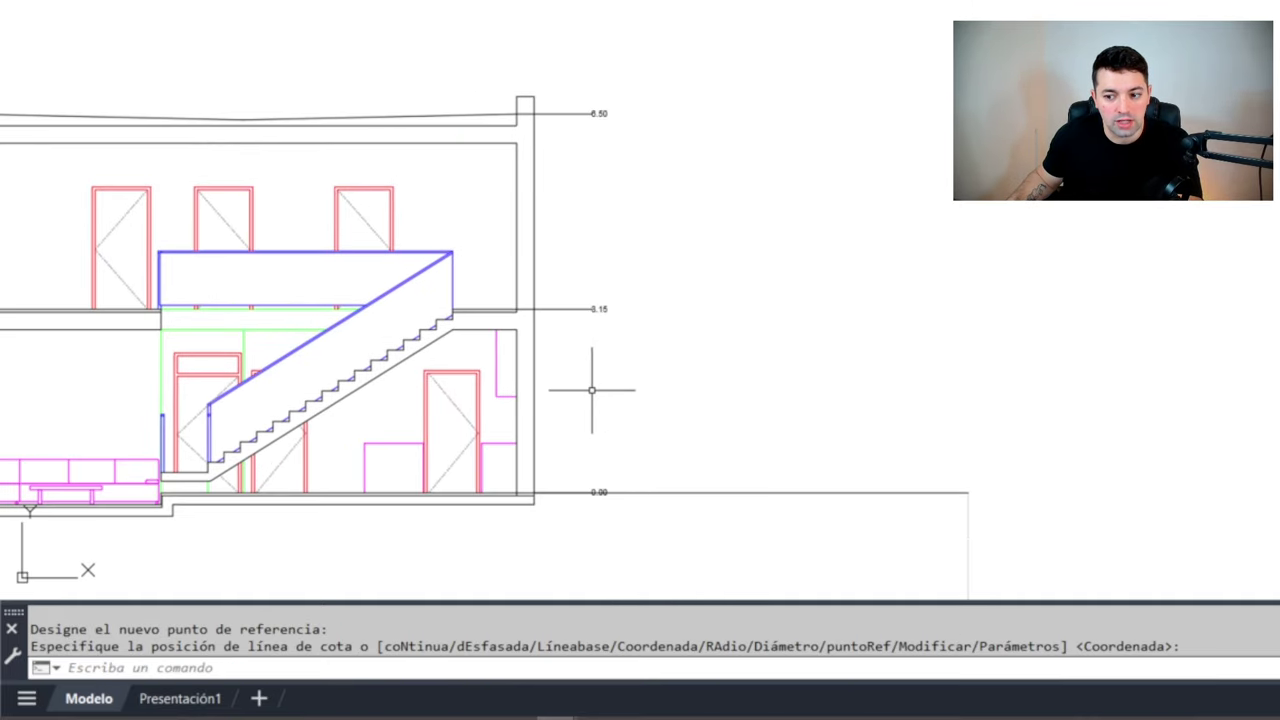
pyautogui.scroll(4, 601, 516)
pyautogui.scroll(-4, 571, 337)
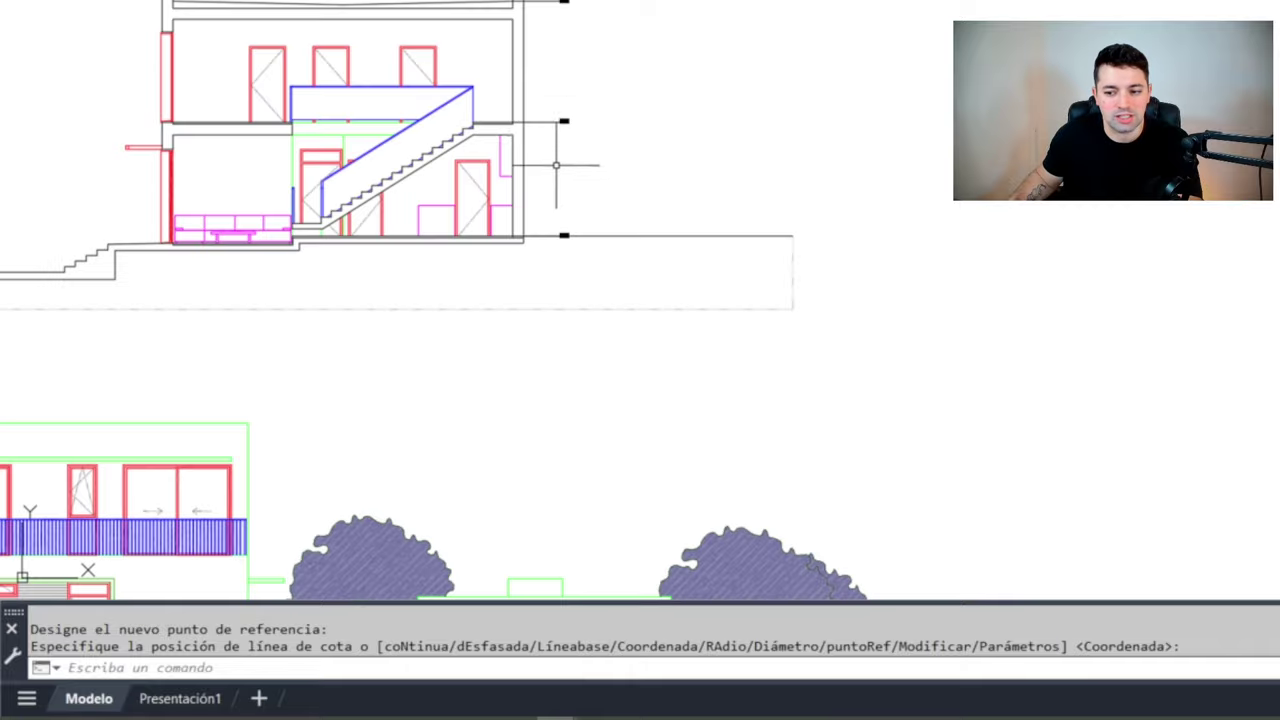
pyautogui.scroll(-2, 543, 277)
pyautogui.scroll(6, 543, 277)
pyautogui.press('Escape')
pyautogui.click(593, 88)
pyautogui.click(541, 233)
pyautogui.scroll(-3, 541, 233)
pyautogui.moveTo(608, 160); pyautogui.dragTo(612, 390, button='middle')
pyautogui.click(622, 78)
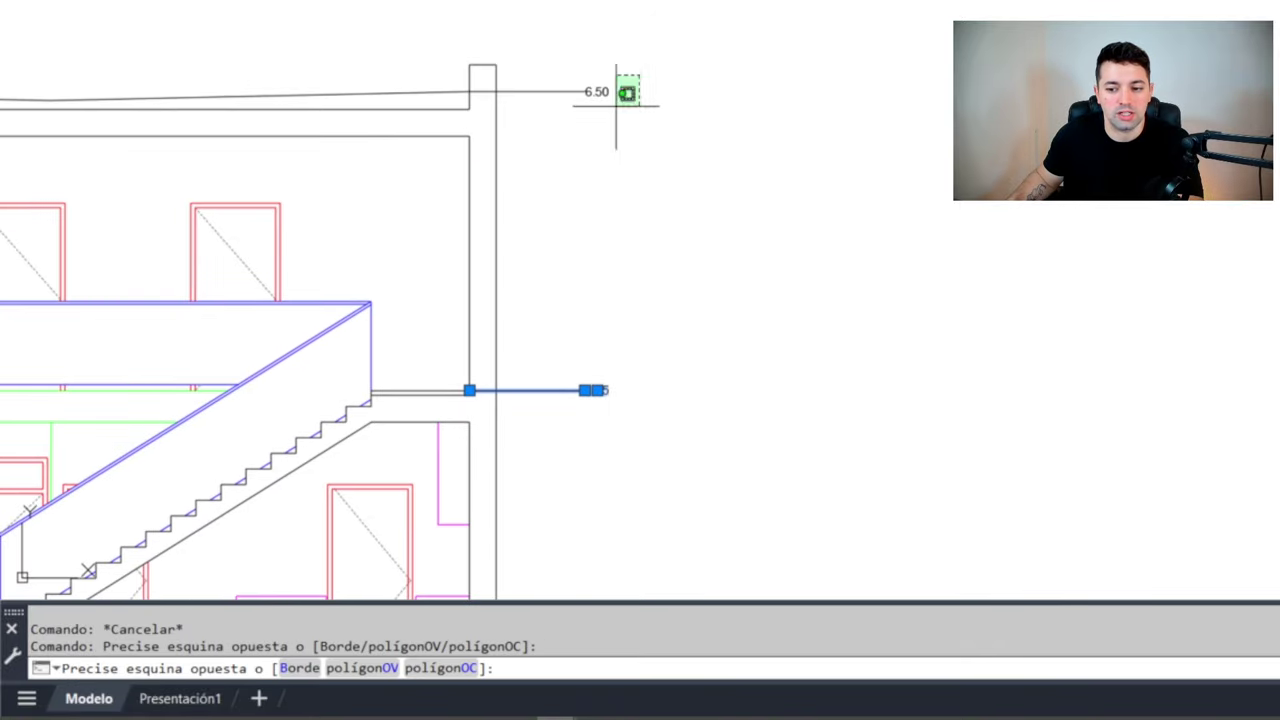
pyautogui.click(560, 217)
pyautogui.press('Escape')
pyautogui.moveTo(560, 217); pyautogui.dragTo(774, 277, button='middle')
pyautogui.scroll(-3, 774, 277)
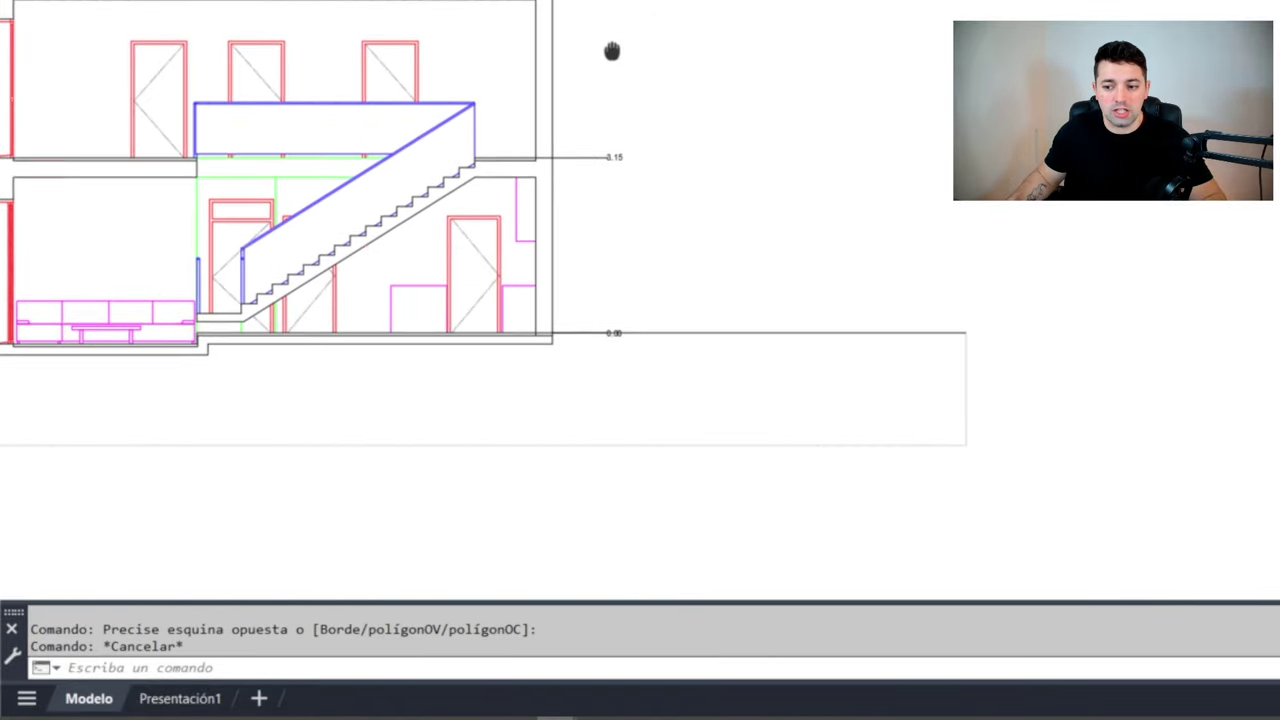
pyautogui.moveTo(609, 49)
pyautogui.mouseDown(button='middle')
pyautogui.moveTo(683, 66)
pyautogui.moveTo(707, 201)
pyautogui.mouseUp(button='middle')
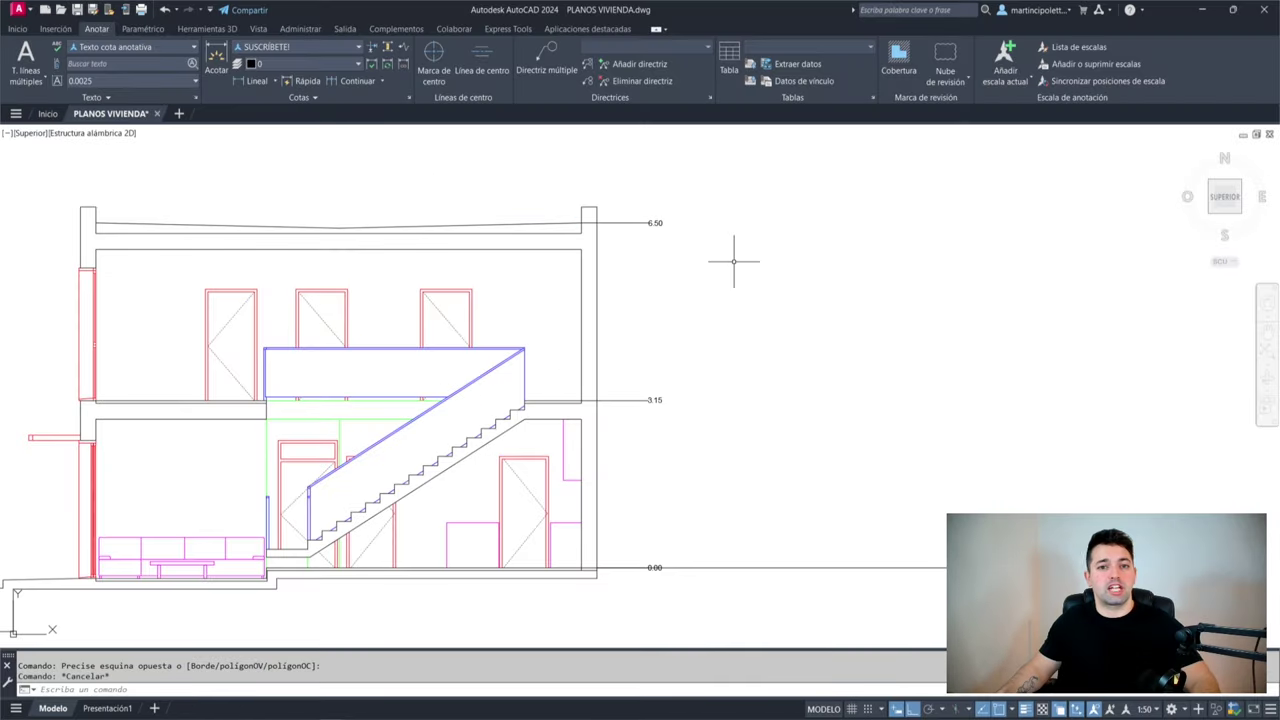
# Add the 1:100 annotation scale to the three selected level marks
pyautogui.click(714, 171)
pyautogui.click(658, 562)
pyautogui.click(656, 566)
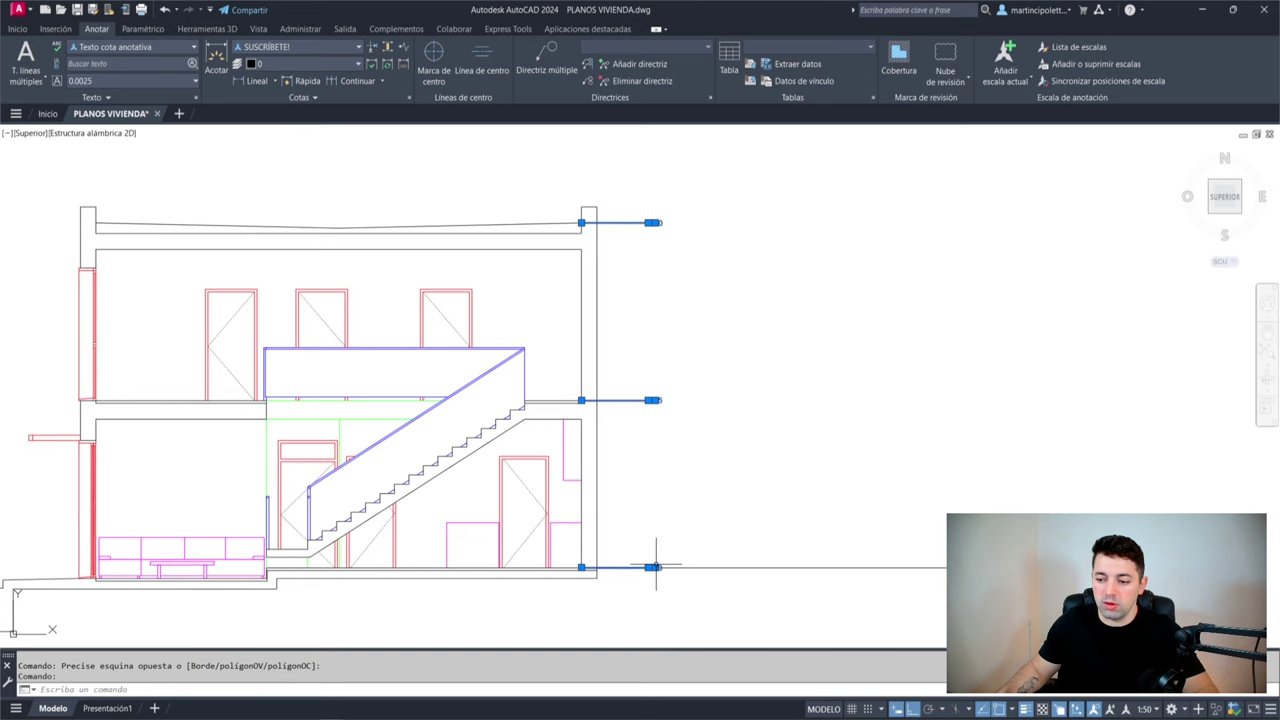
pyautogui.click(1067, 66)
pyautogui.click(712, 316)
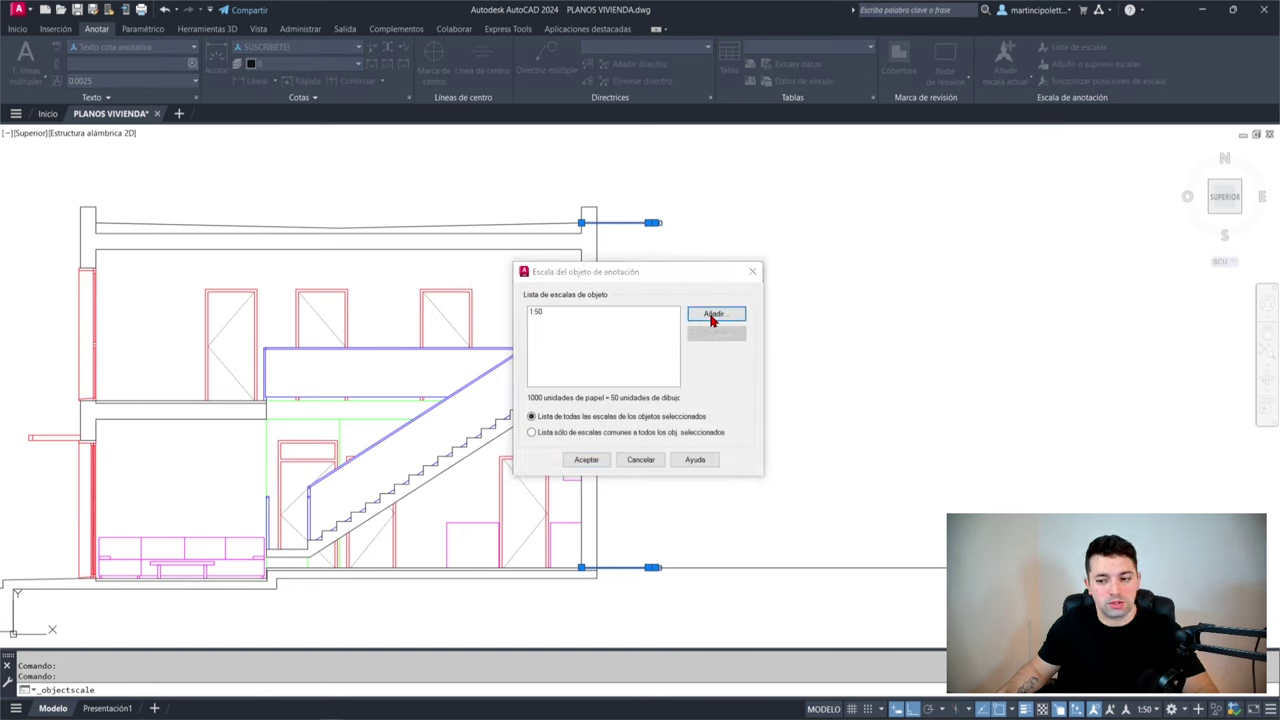
pyautogui.click(568, 462)
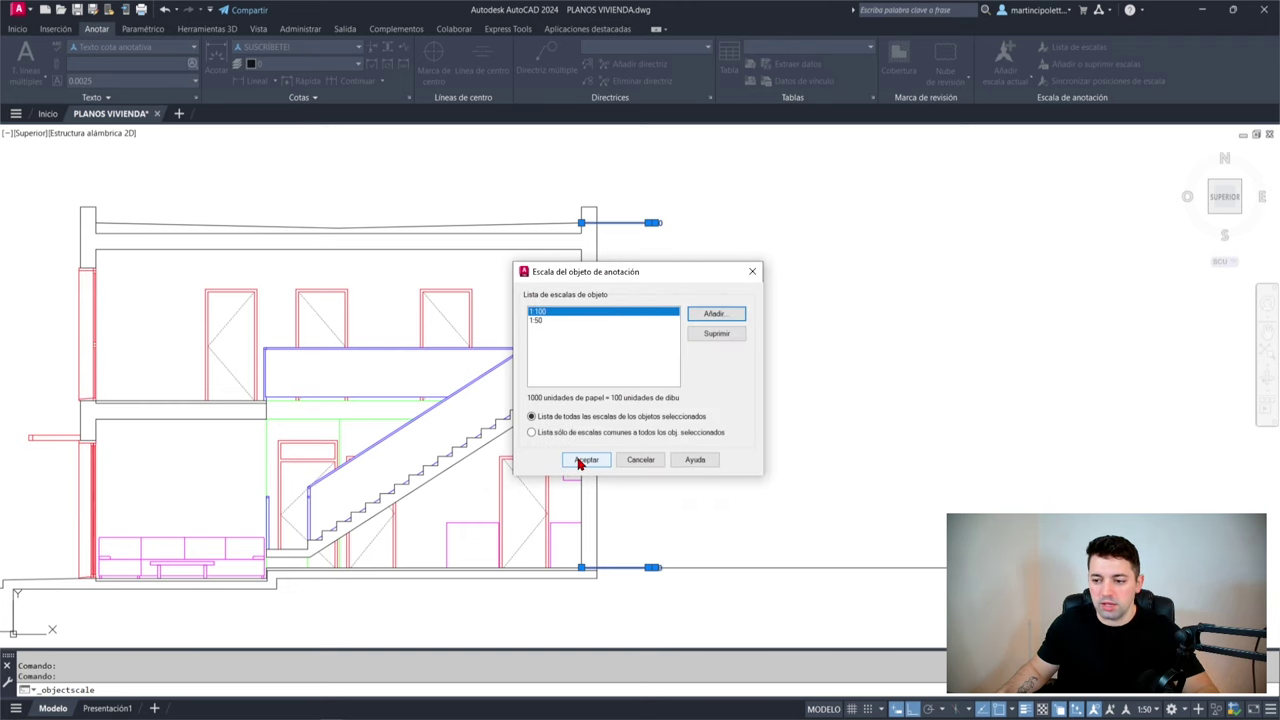
pyautogui.click(580, 461)
# Set the drawing's annotation scale to 1:100 from the status bar
pyautogui.click(1145, 709)
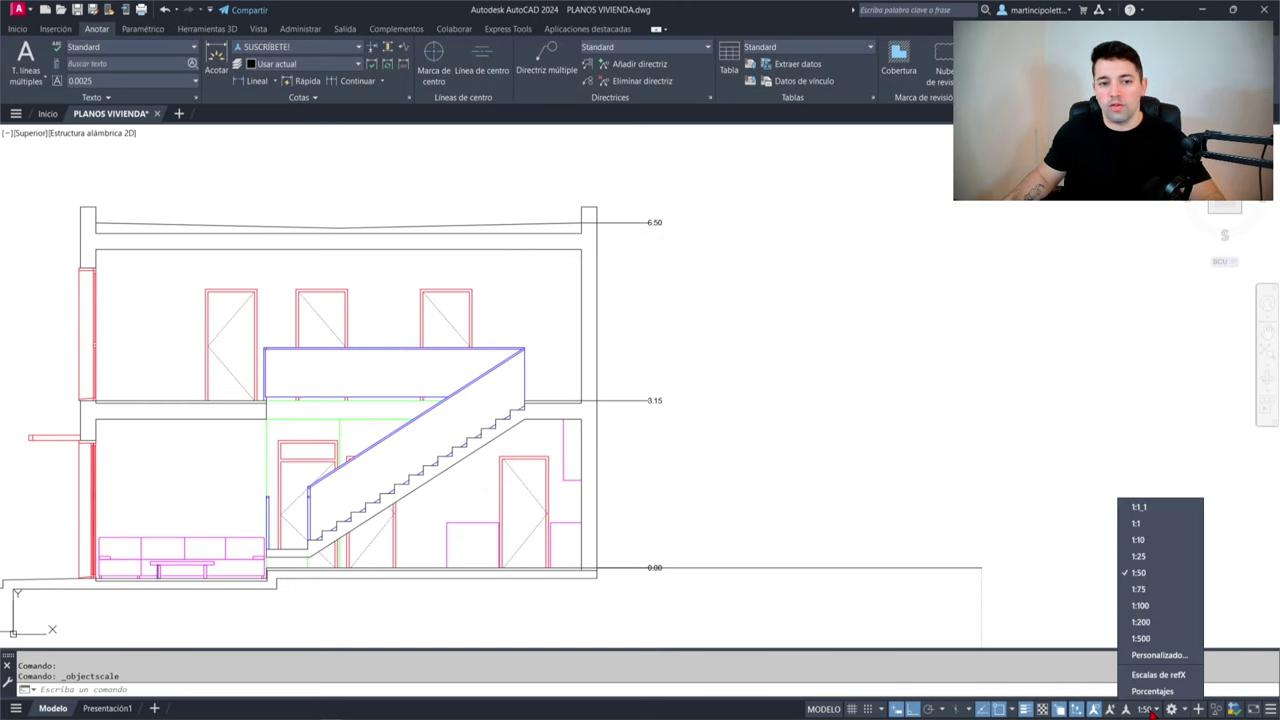
pyautogui.click(1152, 603)
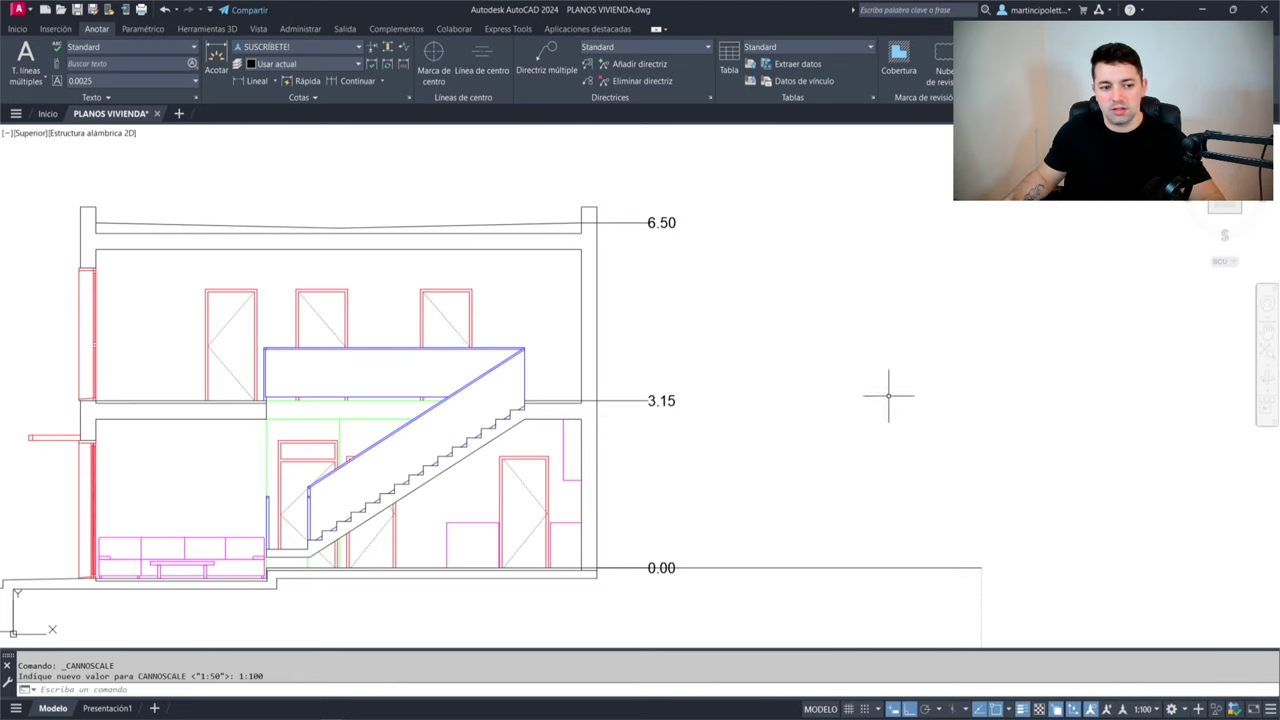
pyautogui.scroll(2, 651, 540)
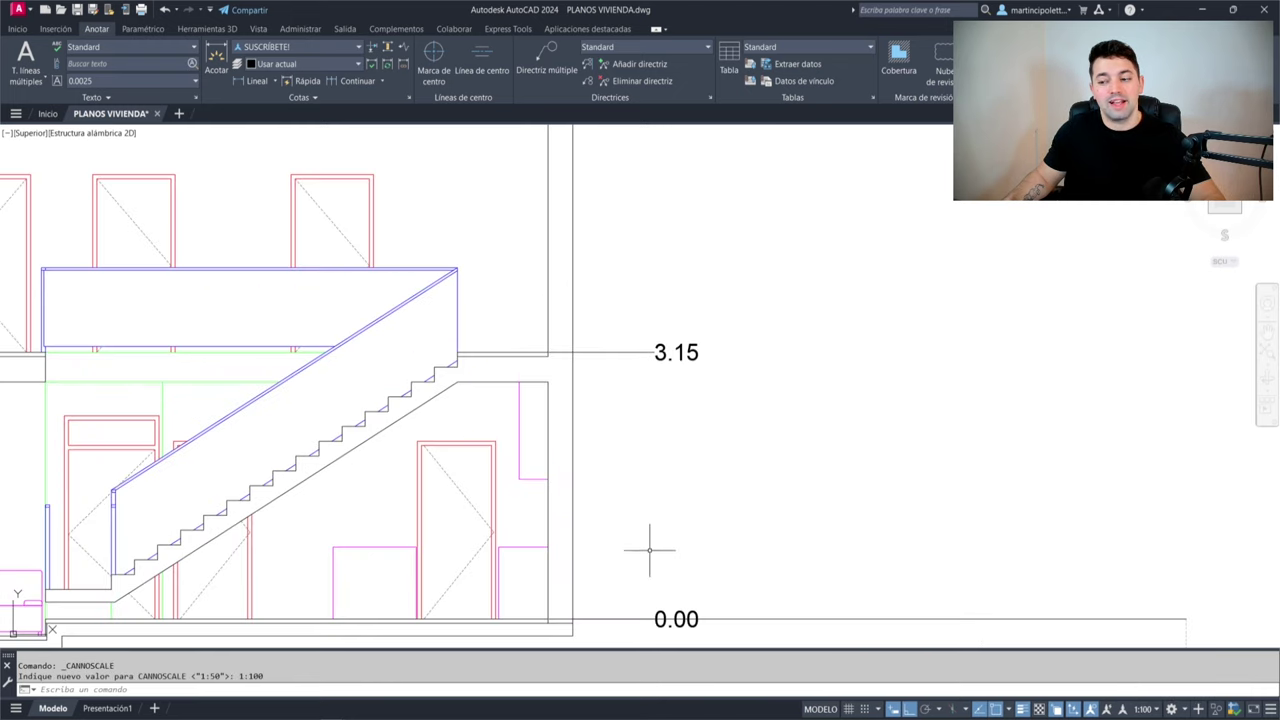
pyautogui.scroll(-2, 691, 297)
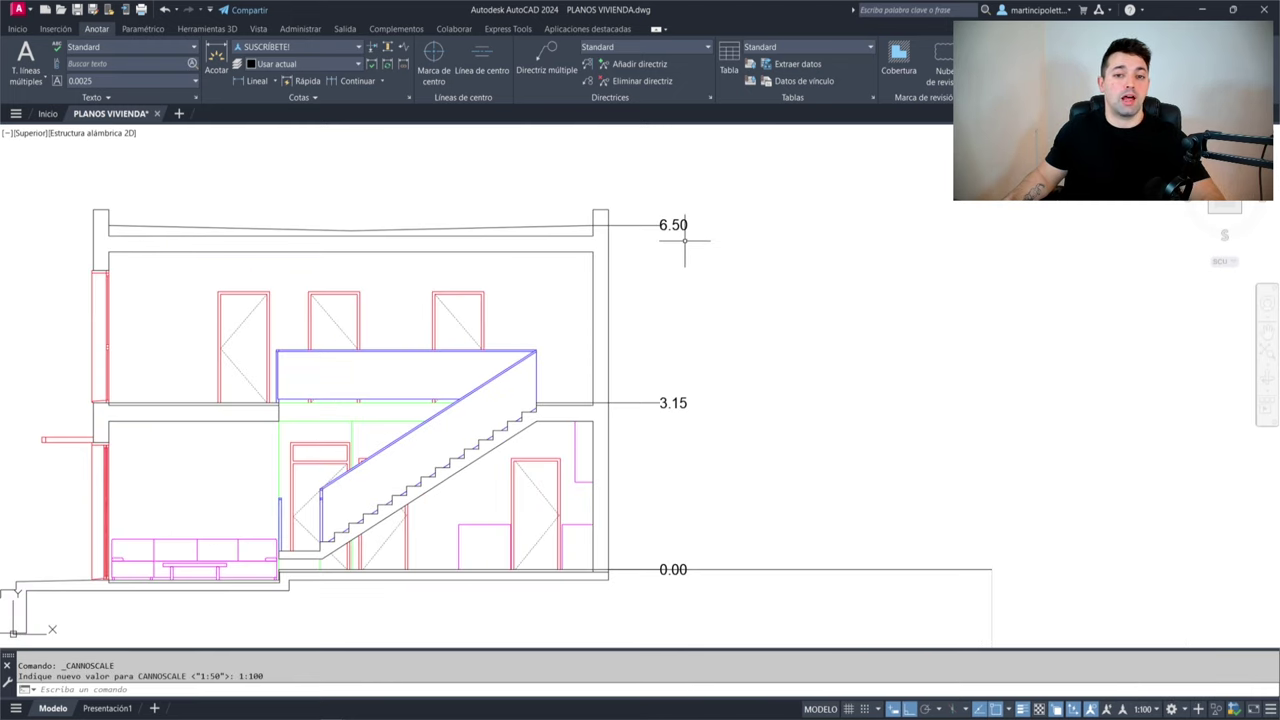